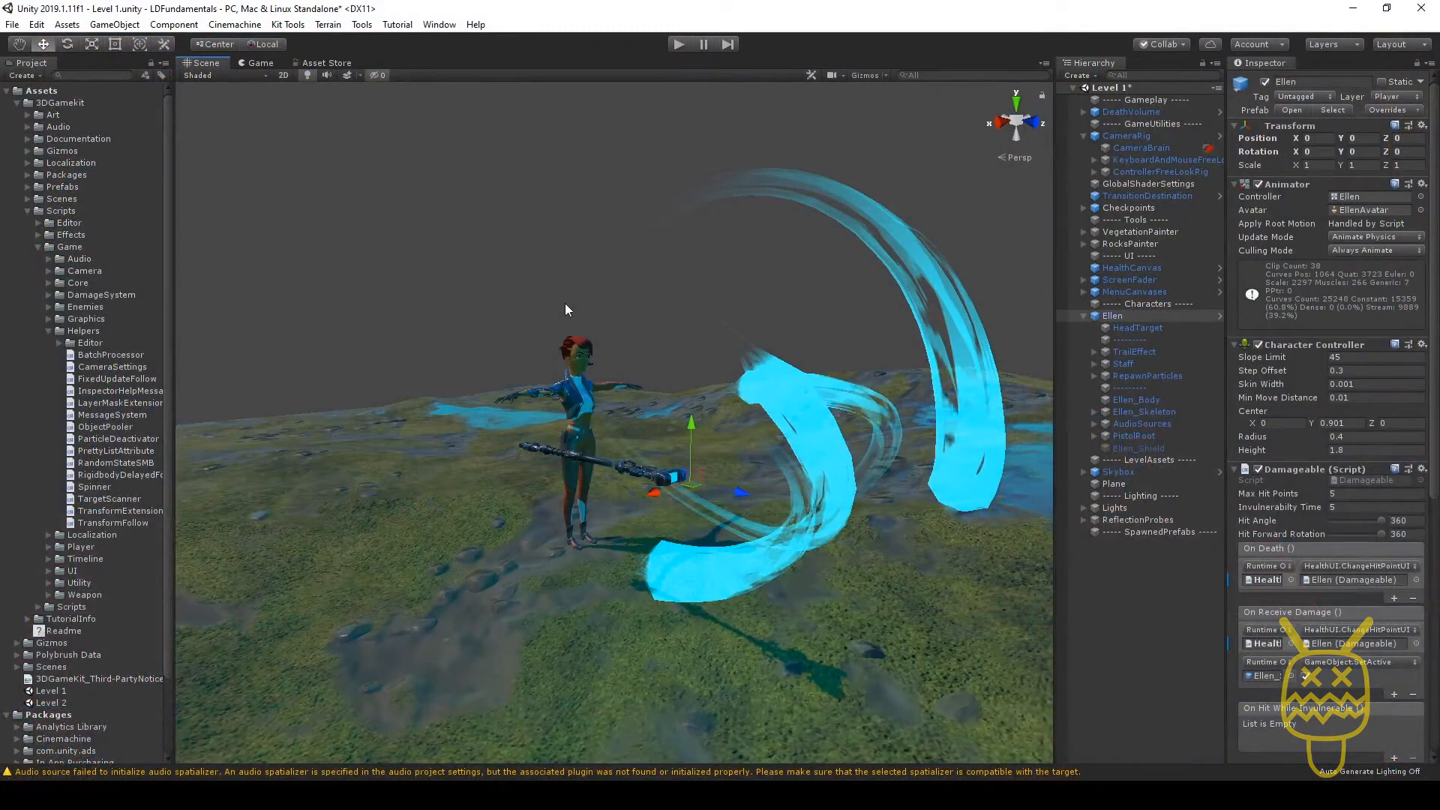
- Browse the Cinemachine camera creation menu and view the Cinemachine package details in Package Manager
{"action": "left_click", "coordinate": [235, 25]}
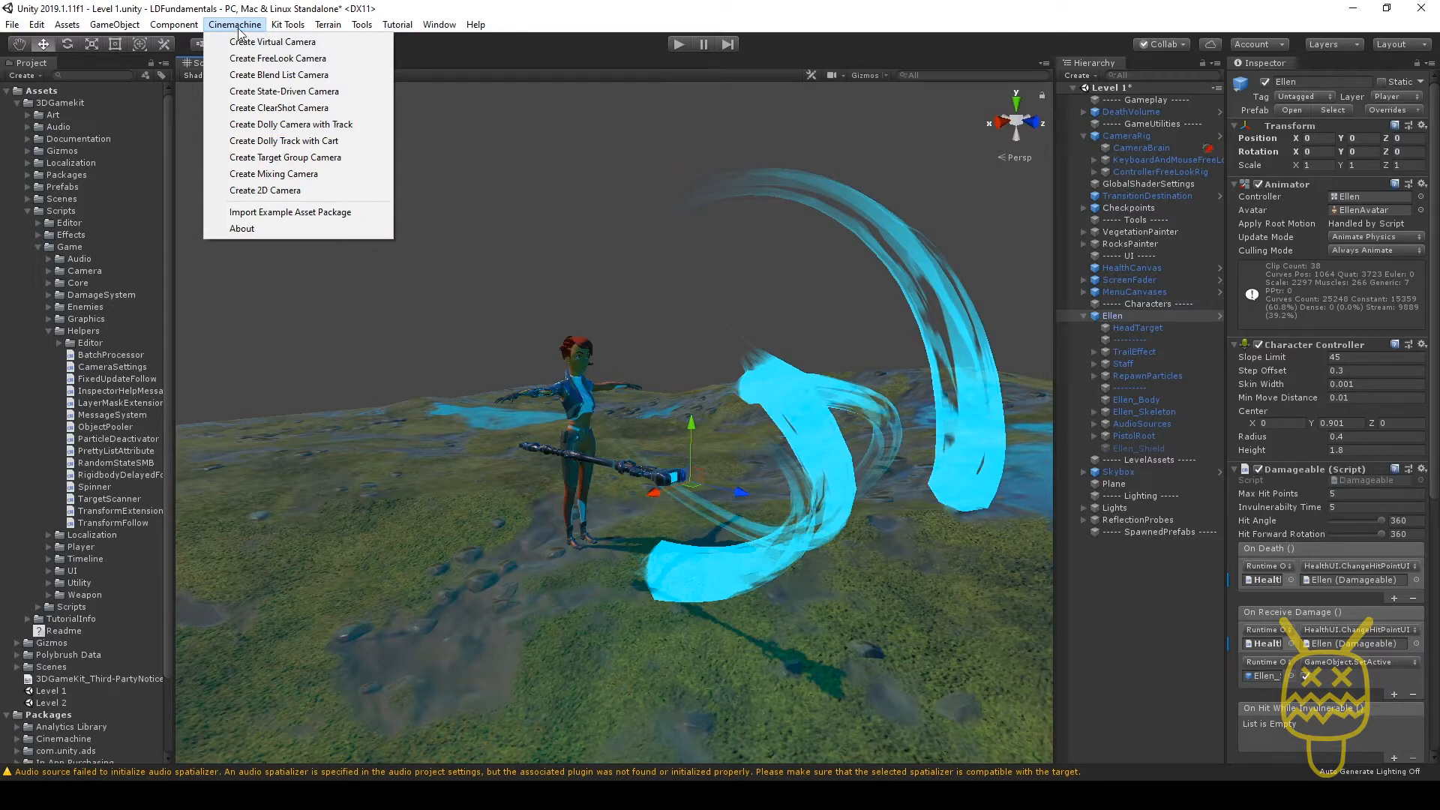
{"action": "left_click", "coordinate": [239, 32]}
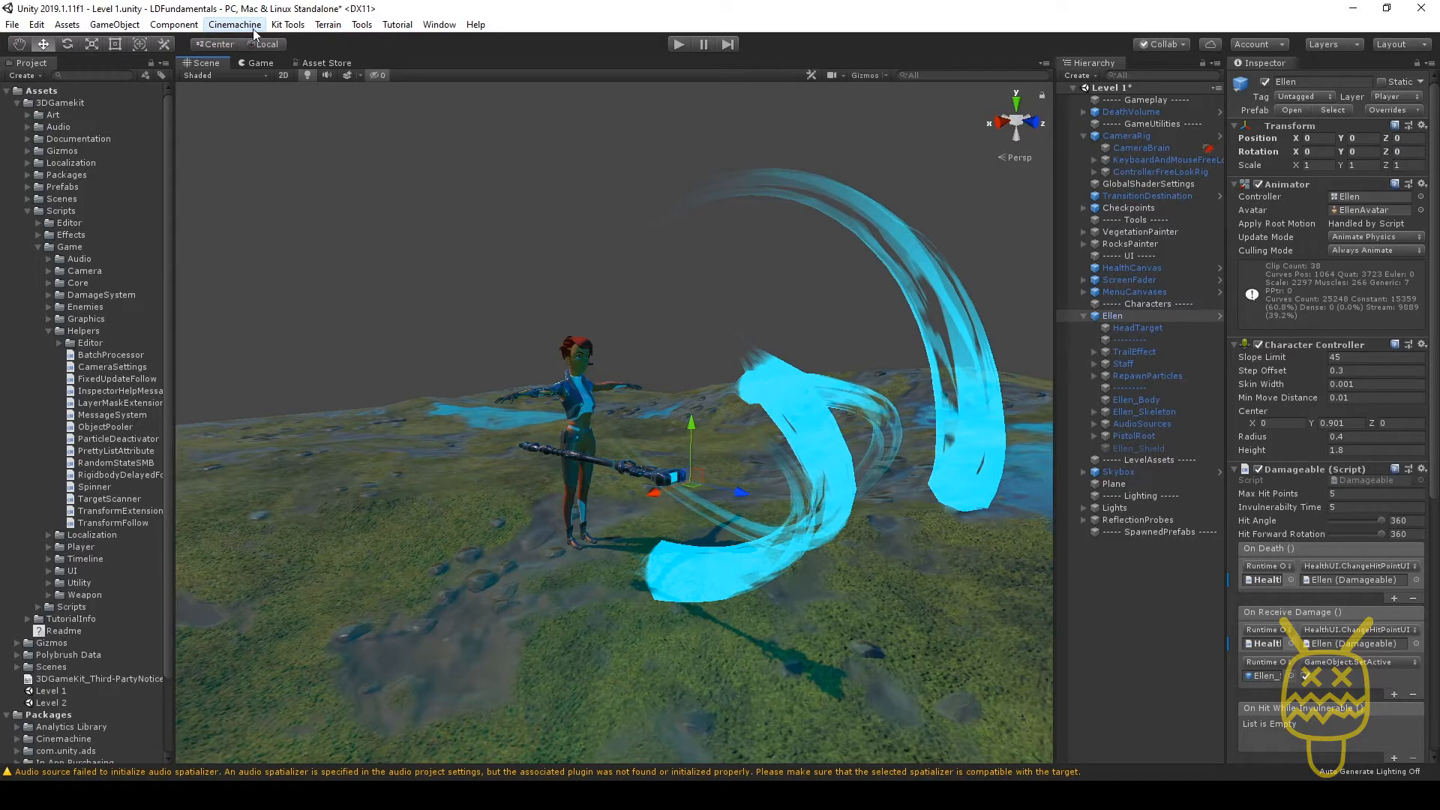
{"action": "left_click", "coordinate": [442, 25]}
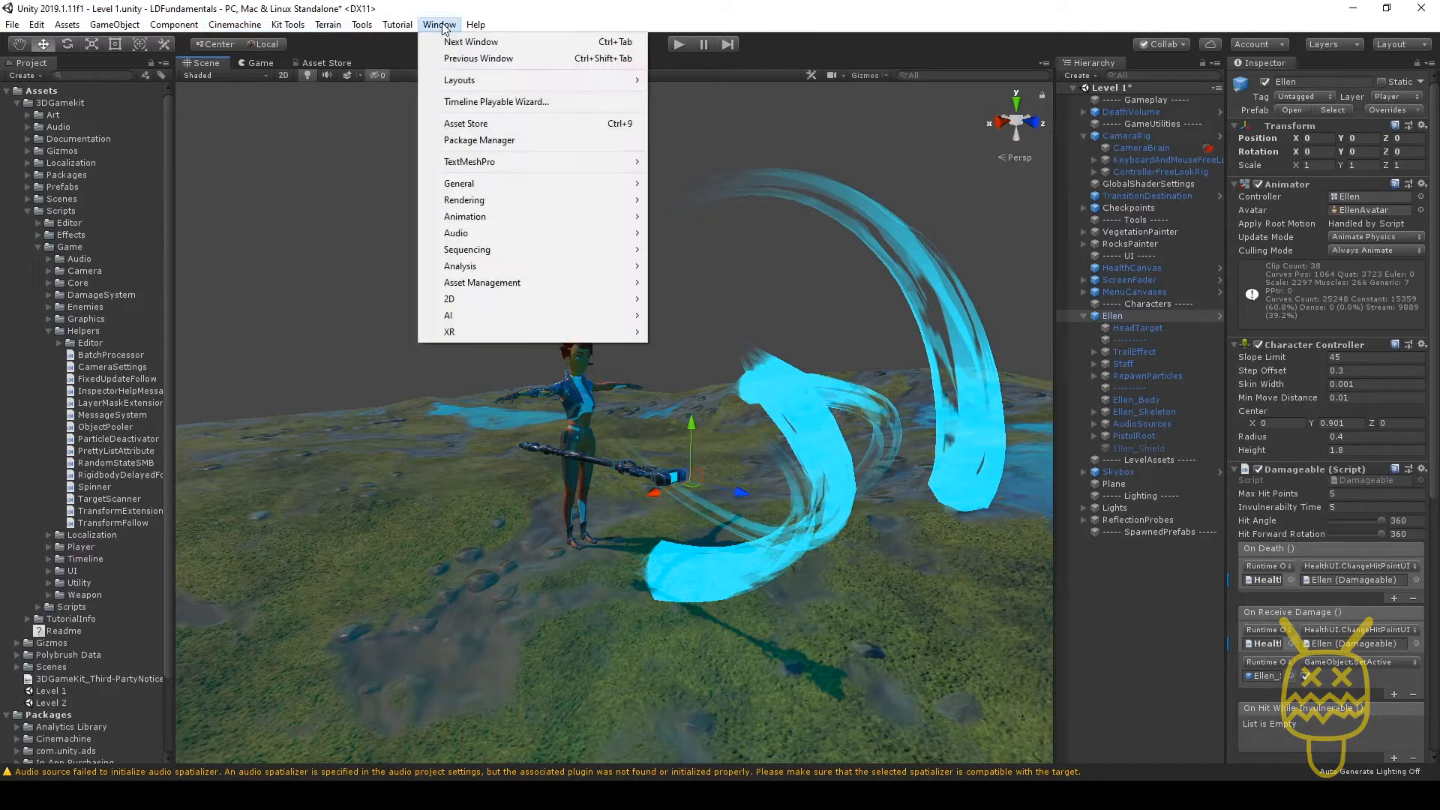
{"action": "left_click", "coordinate": [479, 140]}
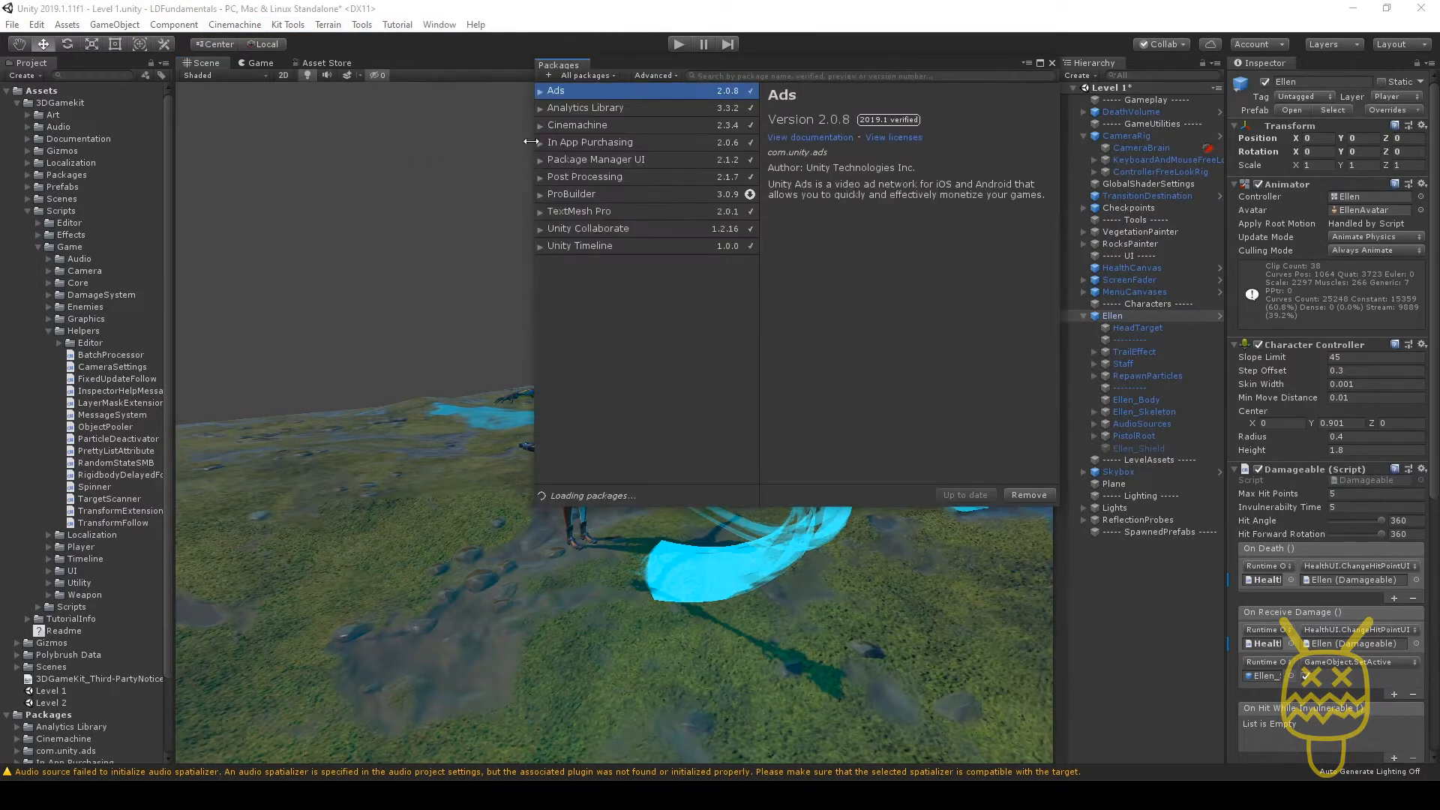
{"action": "left_click", "coordinate": [576, 124]}
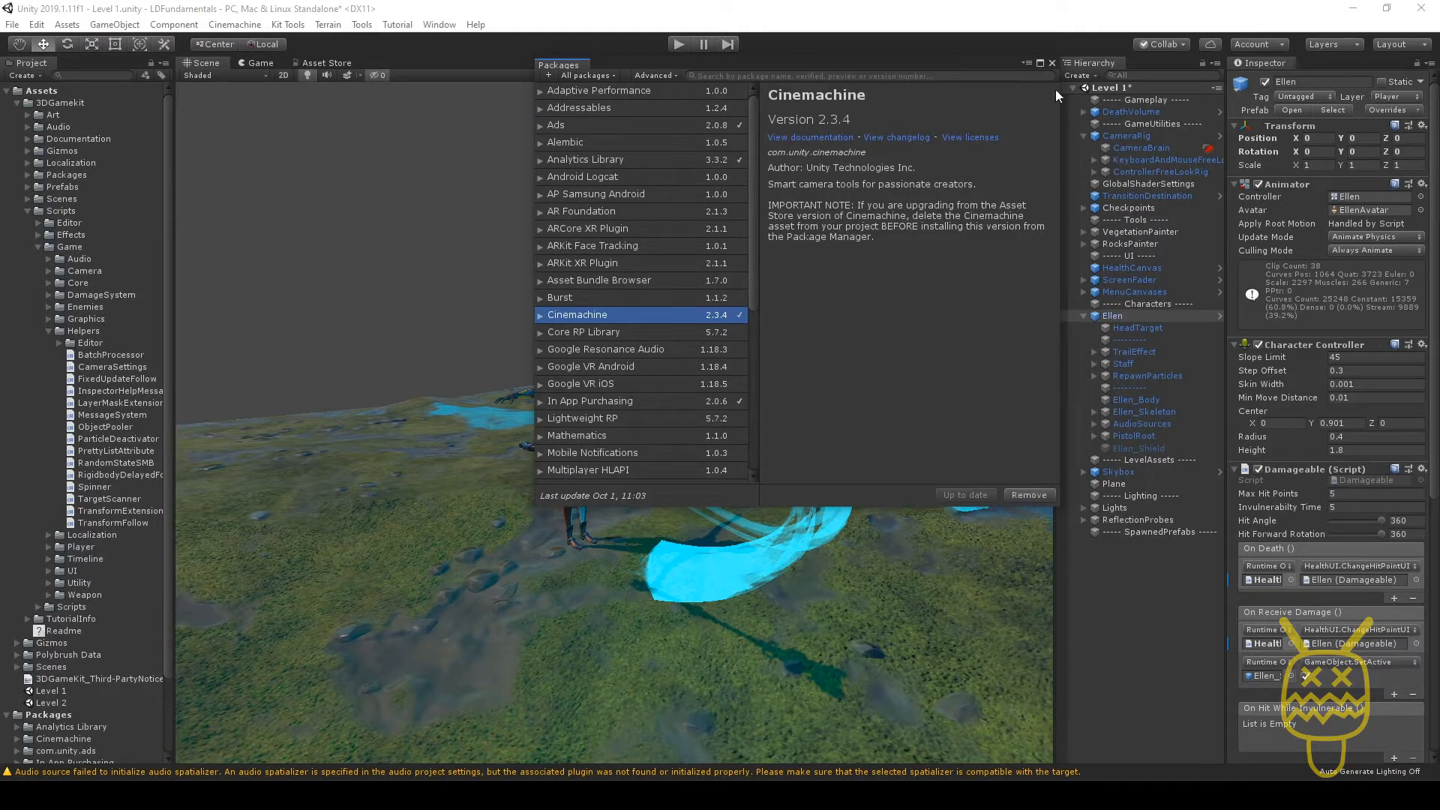
{"action": "left_click", "coordinate": [1053, 64]}
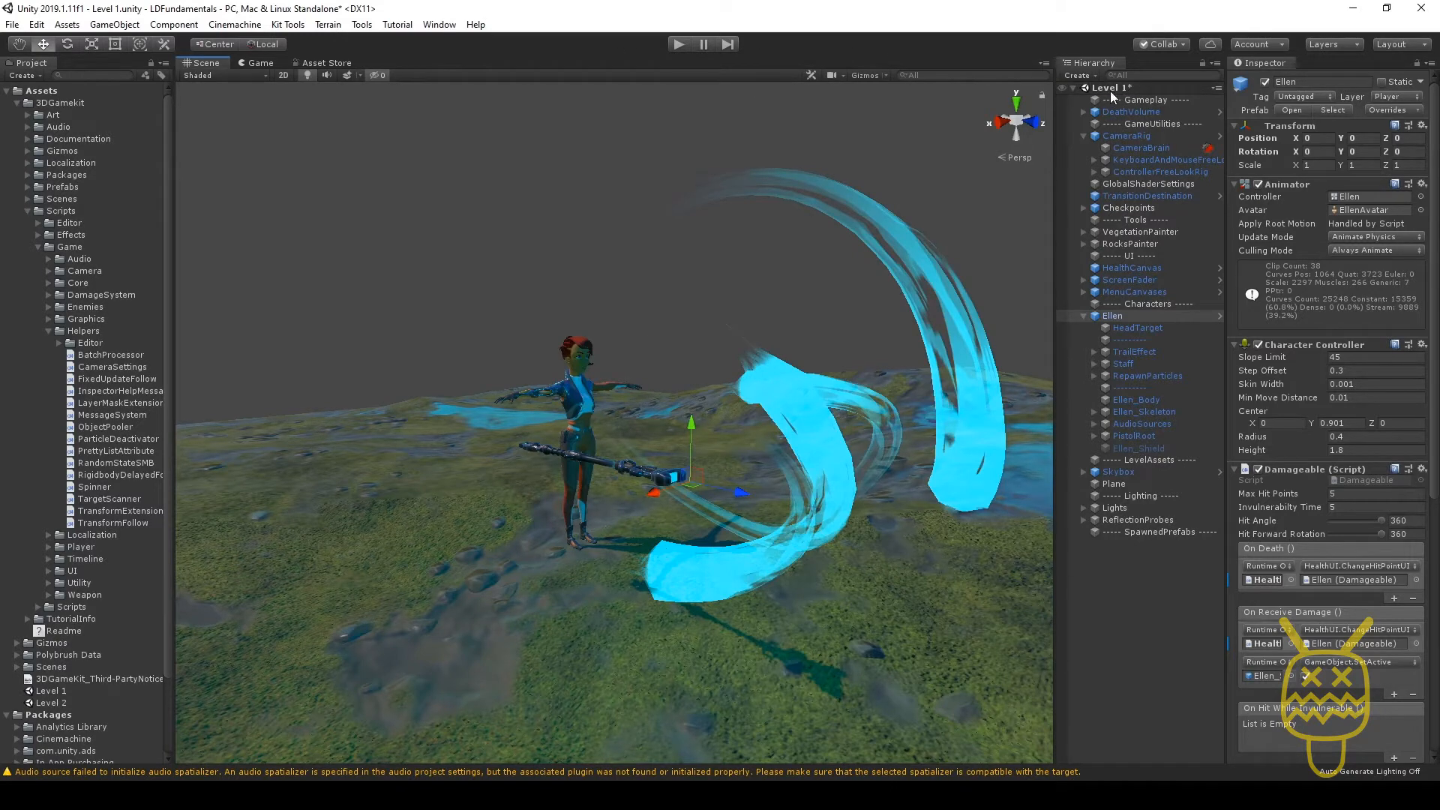
- Select CameraRig then CameraBrain and reveal the Cinemachine Brain's camera cut and activated event lists
{"action": "left_click", "coordinate": [1142, 135]}
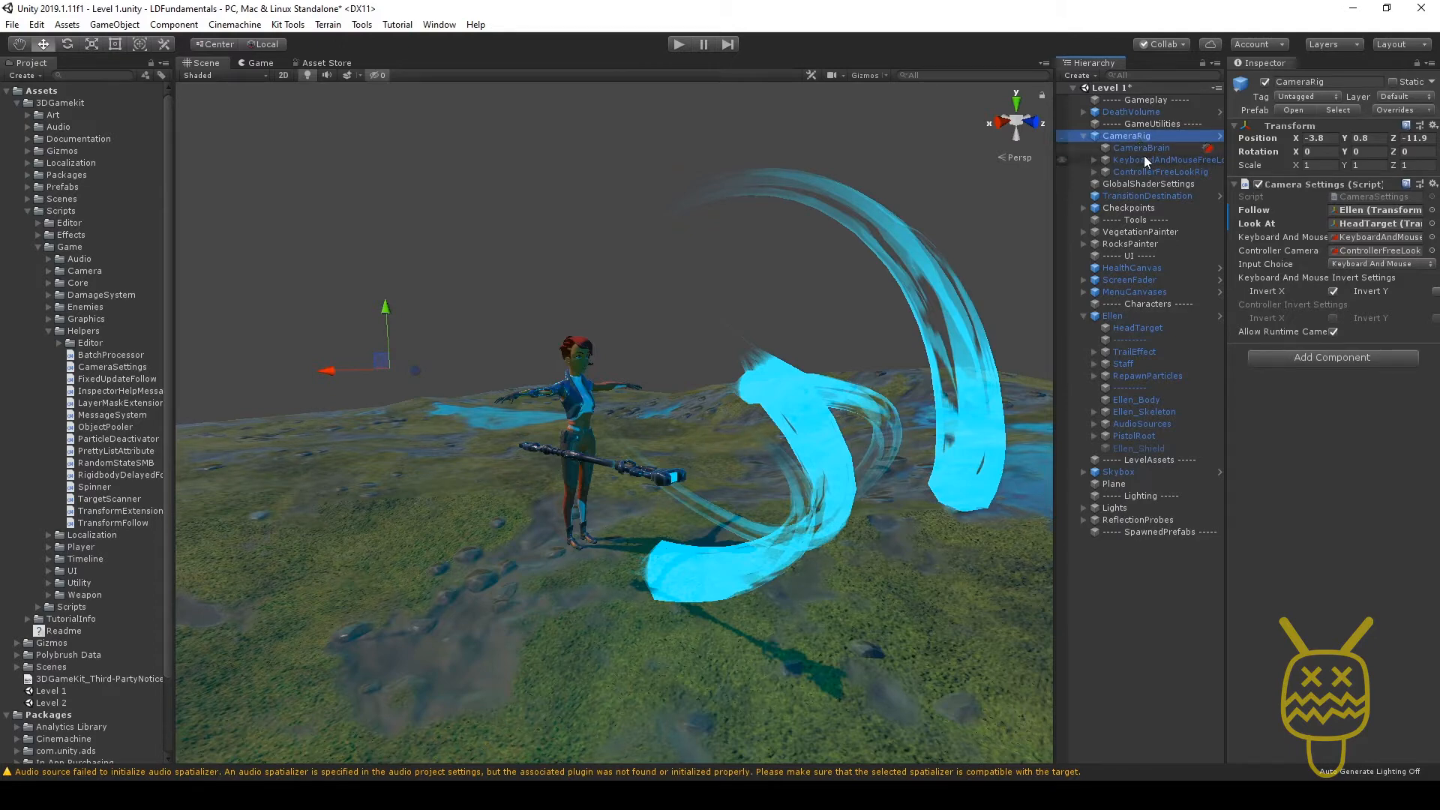
{"action": "left_click", "coordinate": [1149, 147]}
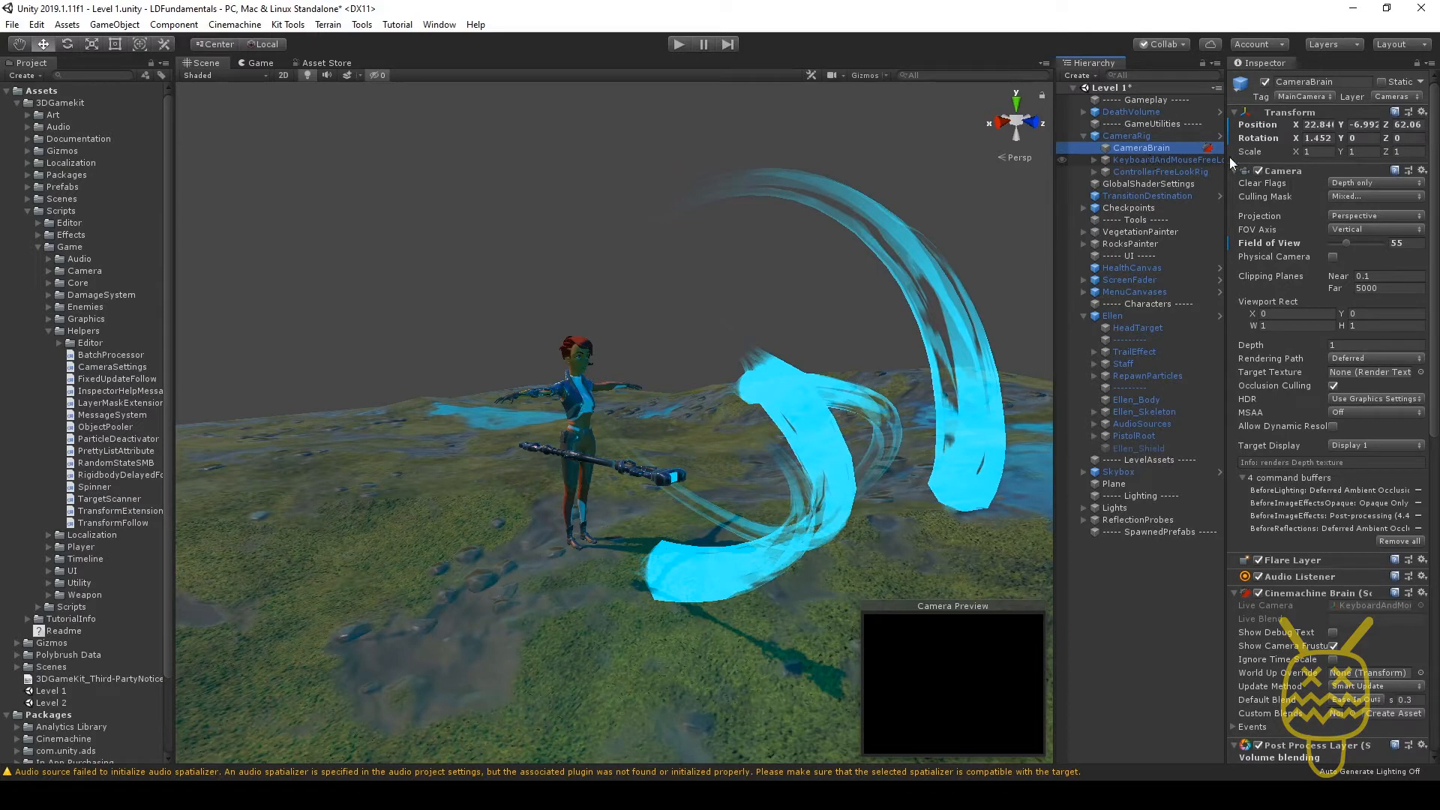
{"action": "left_click", "coordinate": [1306, 173]}
{"action": "left_click", "coordinate": [1295, 173]}
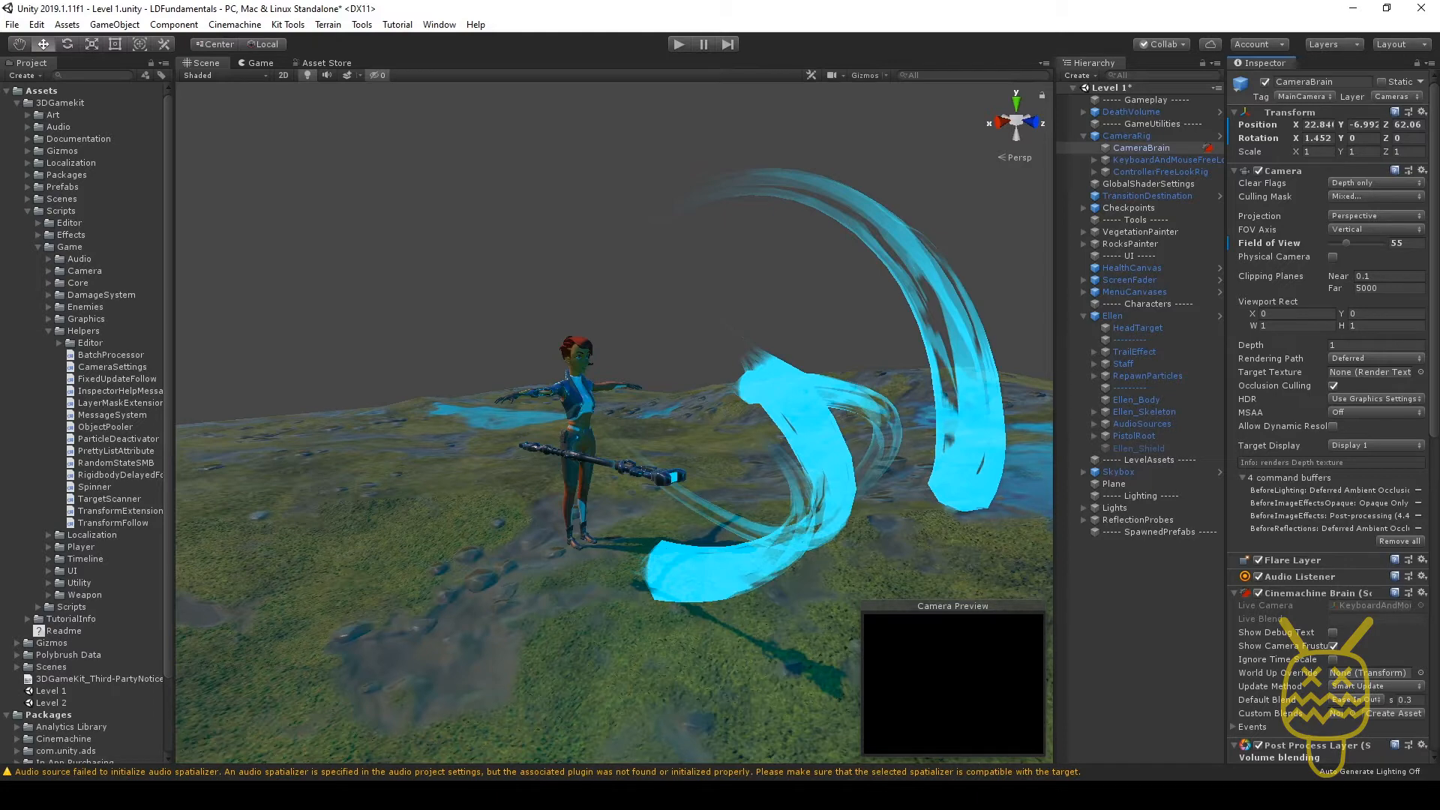
{"action": "scroll", "coordinate": [1299, 440], "scroll_direction": "down", "scroll_amount": 5}
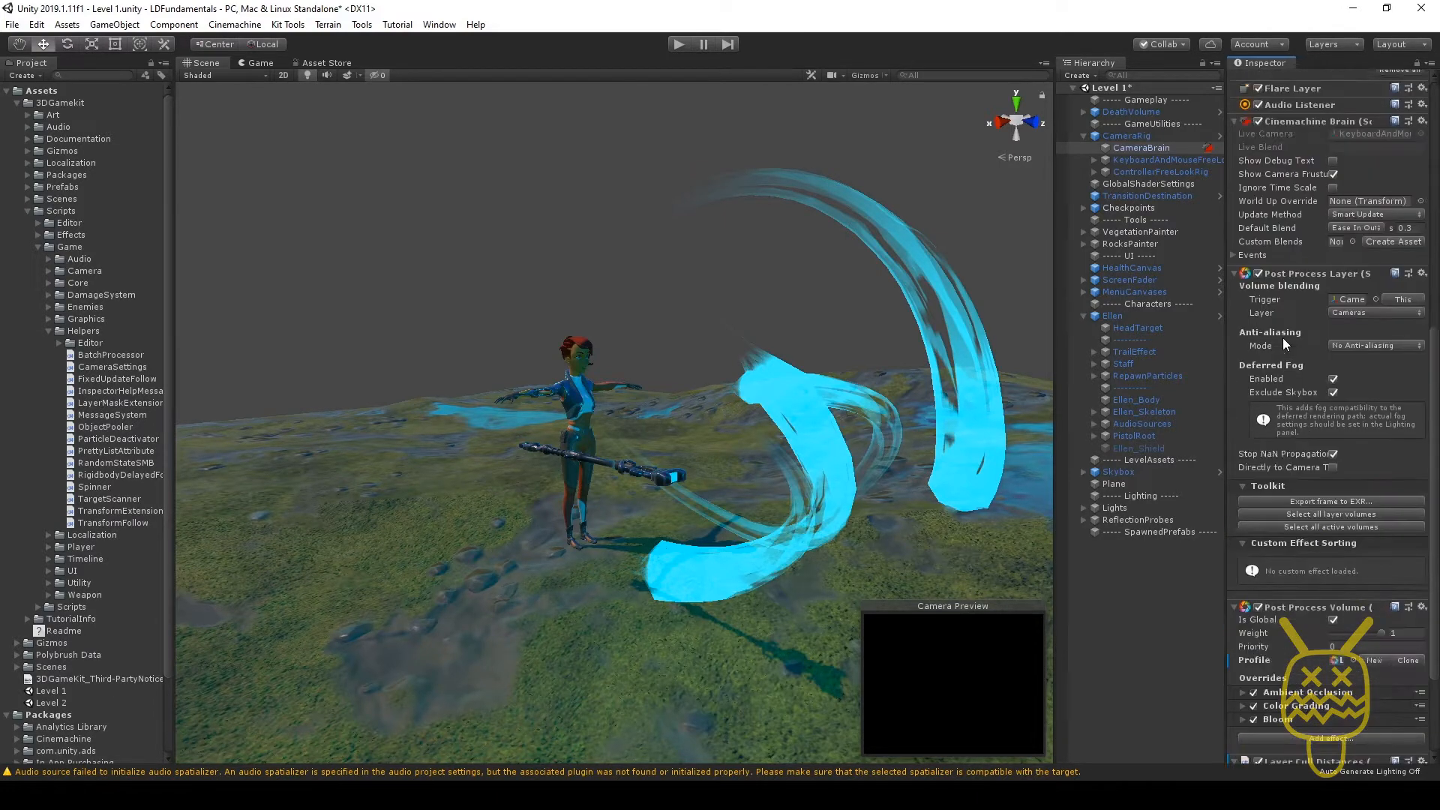
{"action": "scroll", "coordinate": [1283, 338], "scroll_direction": "up", "scroll_amount": 3}
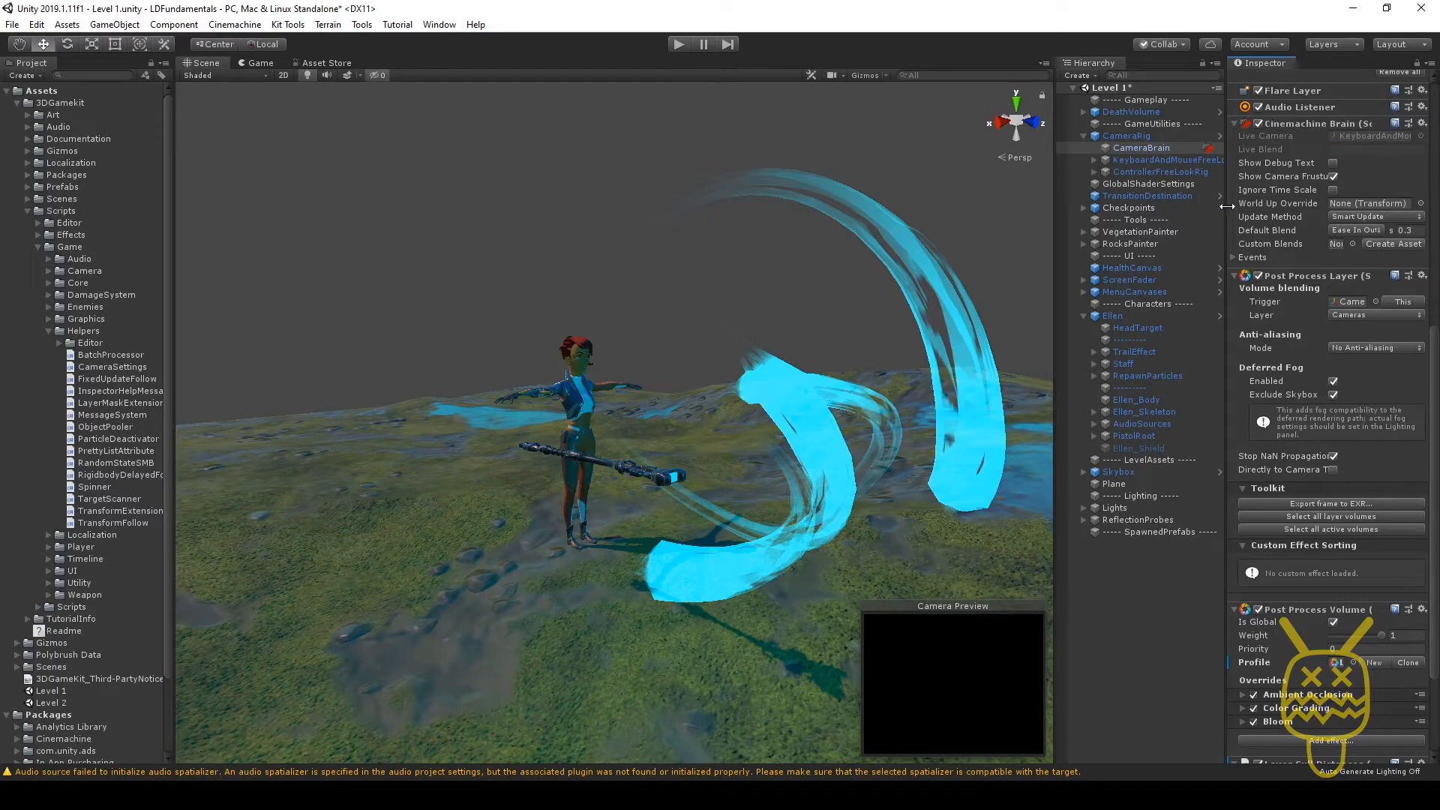
{"action": "left_click", "coordinate": [1233, 257]}
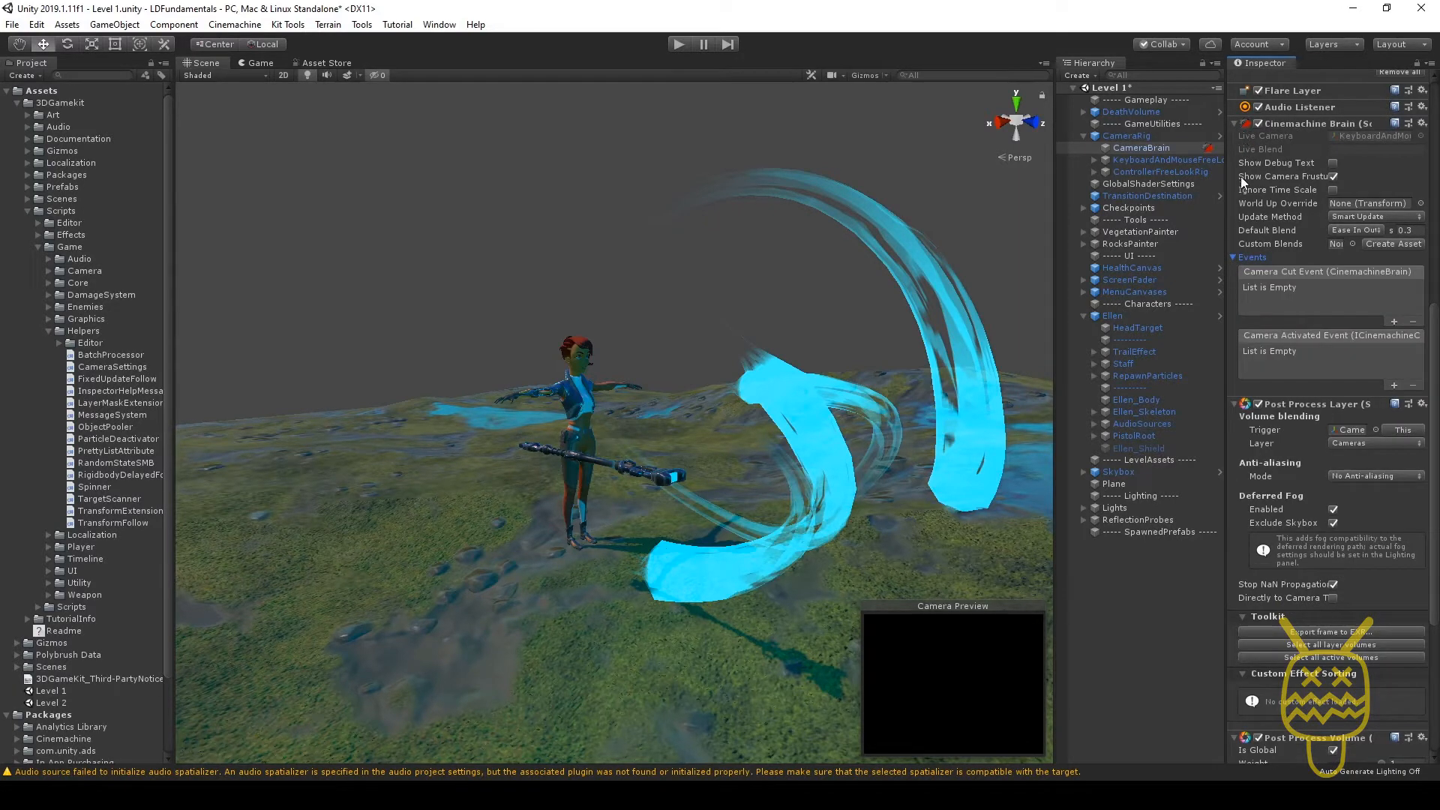
{"action": "mouse_move", "coordinate": [1283, 177]}
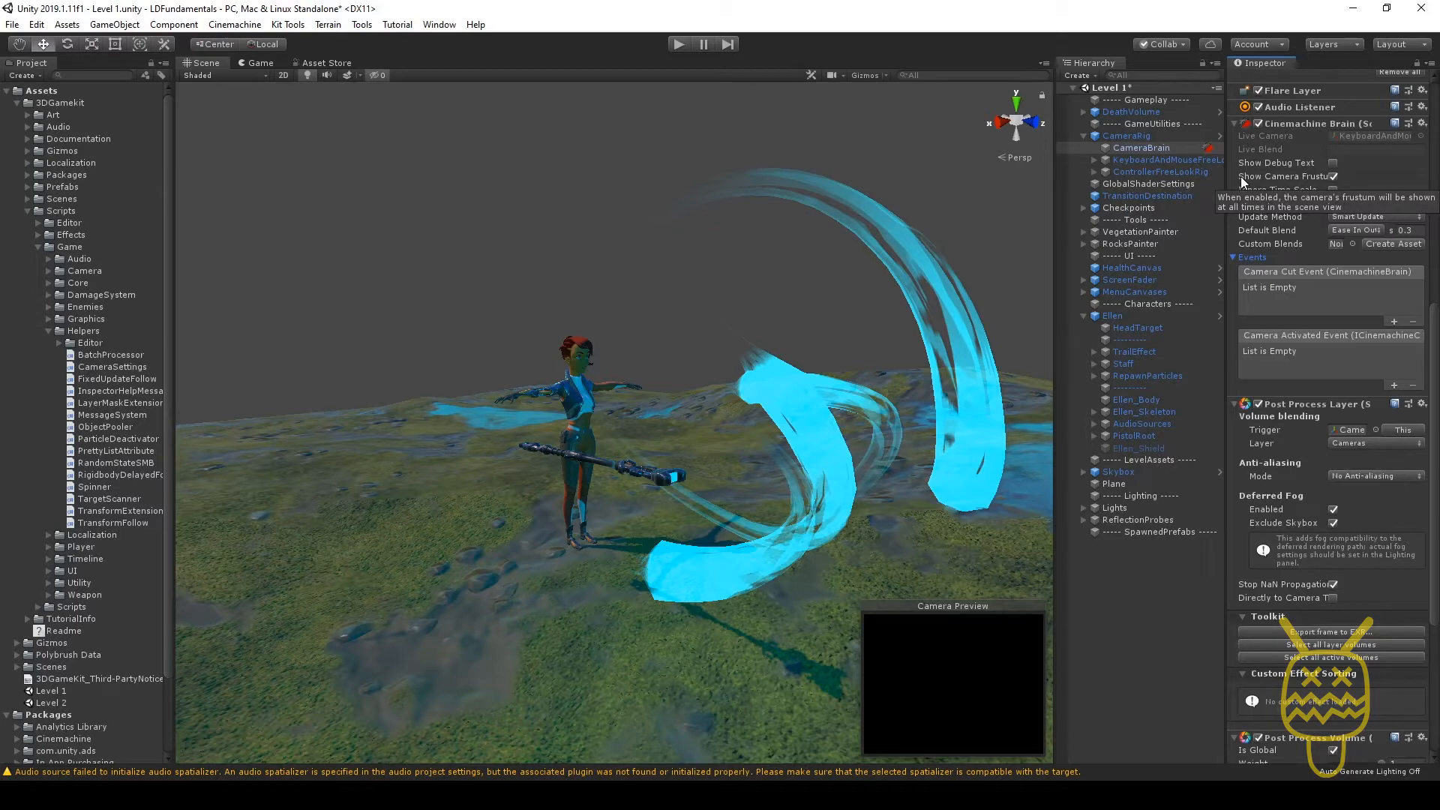
- Select the KeyboardAndMouseFreeLook rig and read its full name
{"action": "left_click", "coordinate": [1140, 158]}
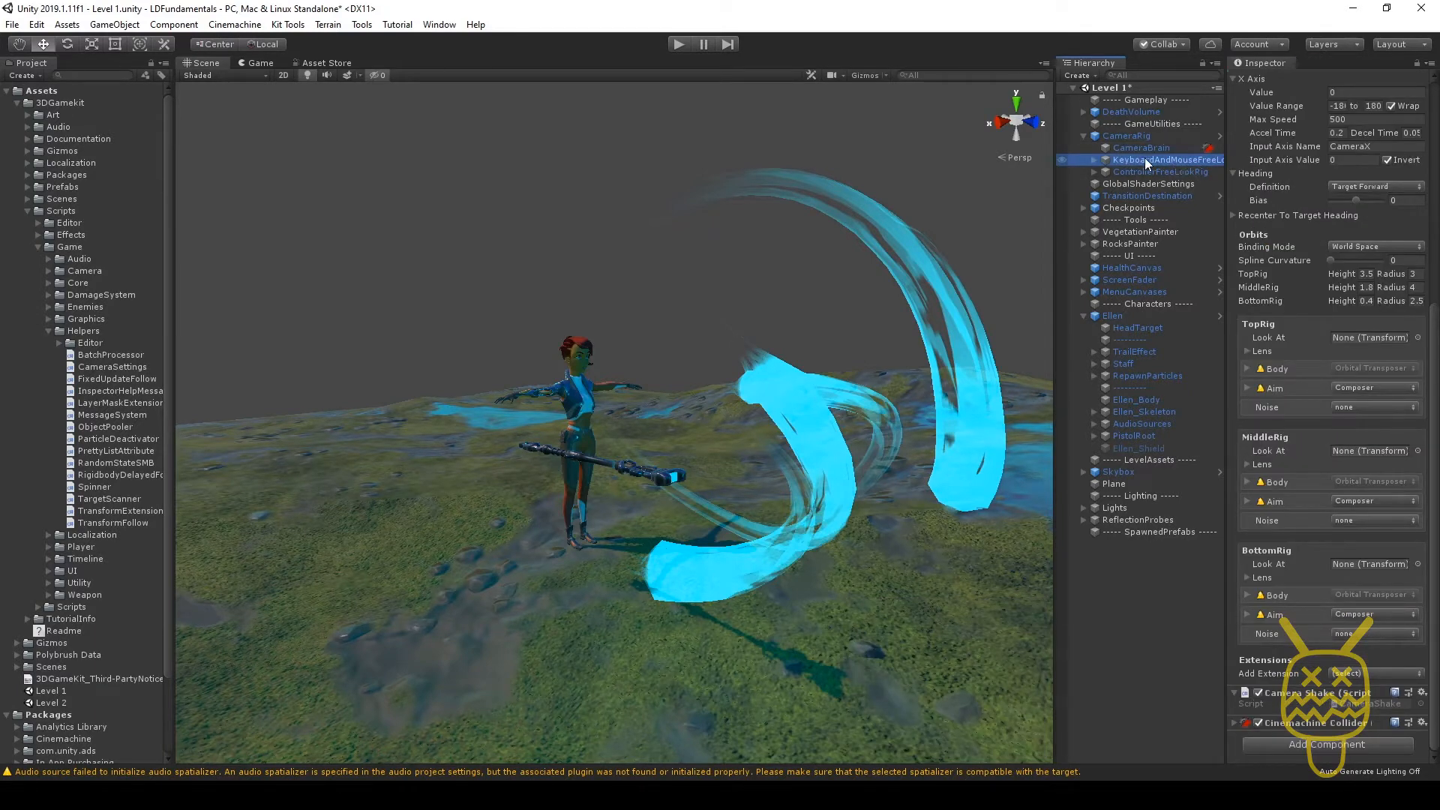
{"action": "scroll", "coordinate": [1315, 171], "scroll_direction": "up", "scroll_amount": 5}
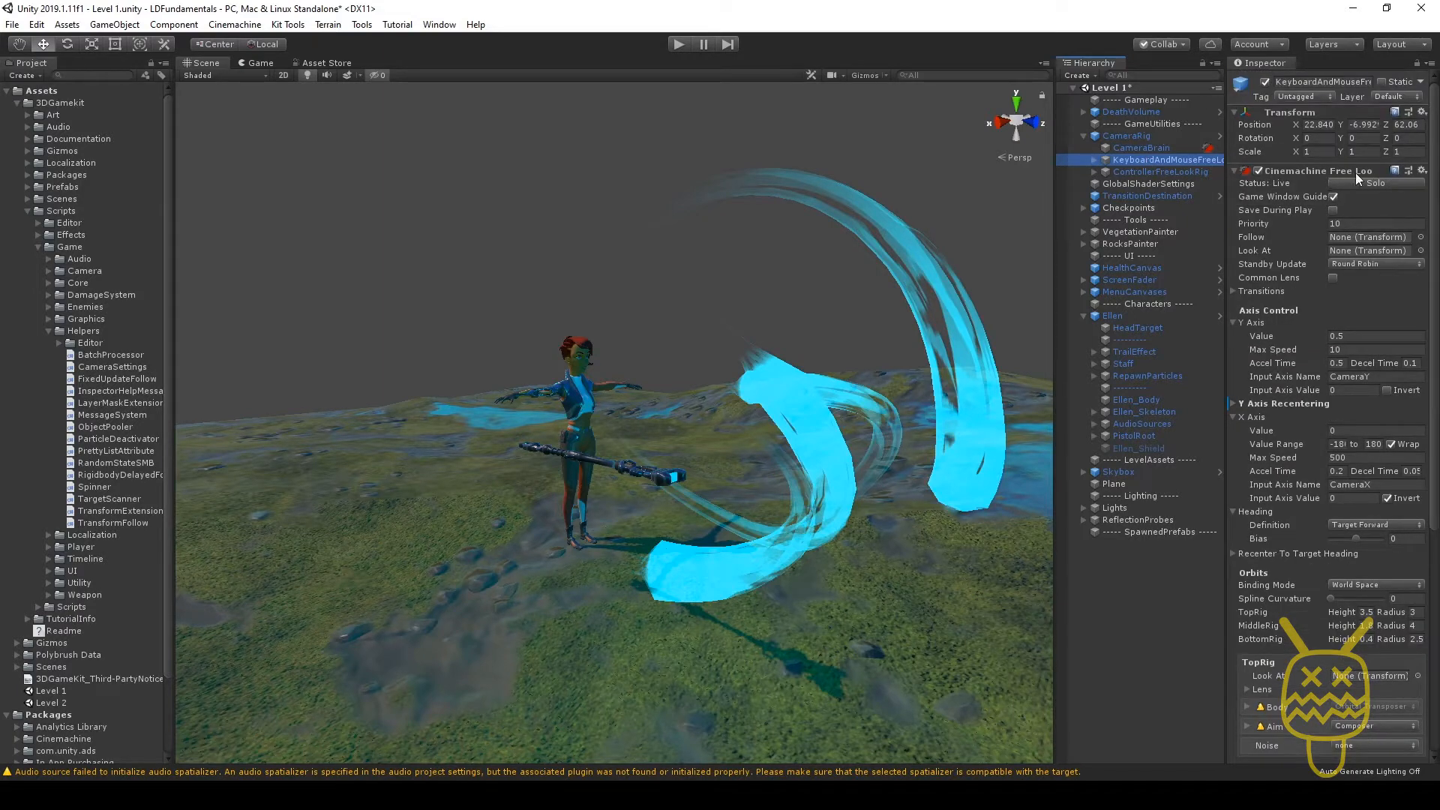
{"action": "left_click", "coordinate": [234, 26]}
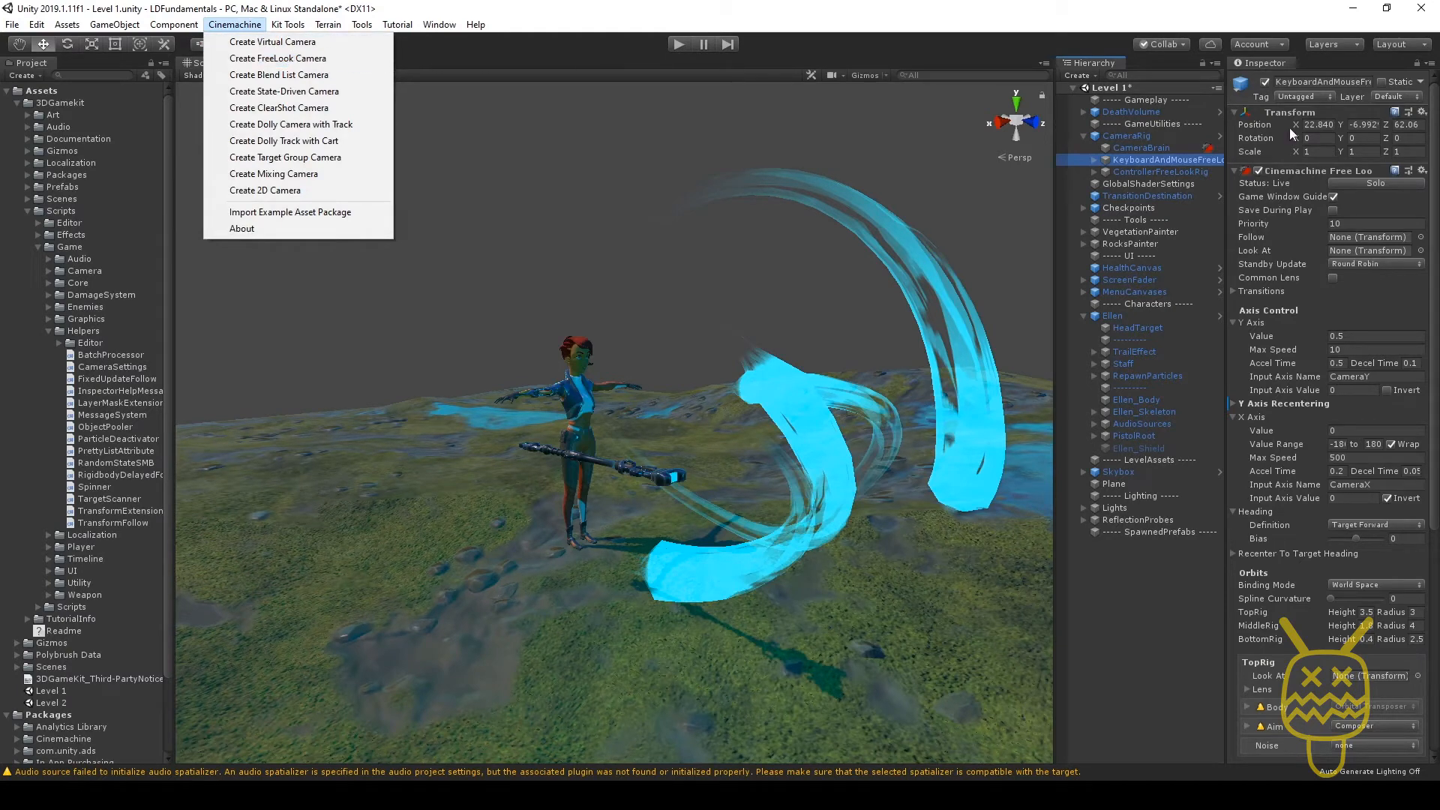
{"action": "left_click", "coordinate": [1154, 159]}
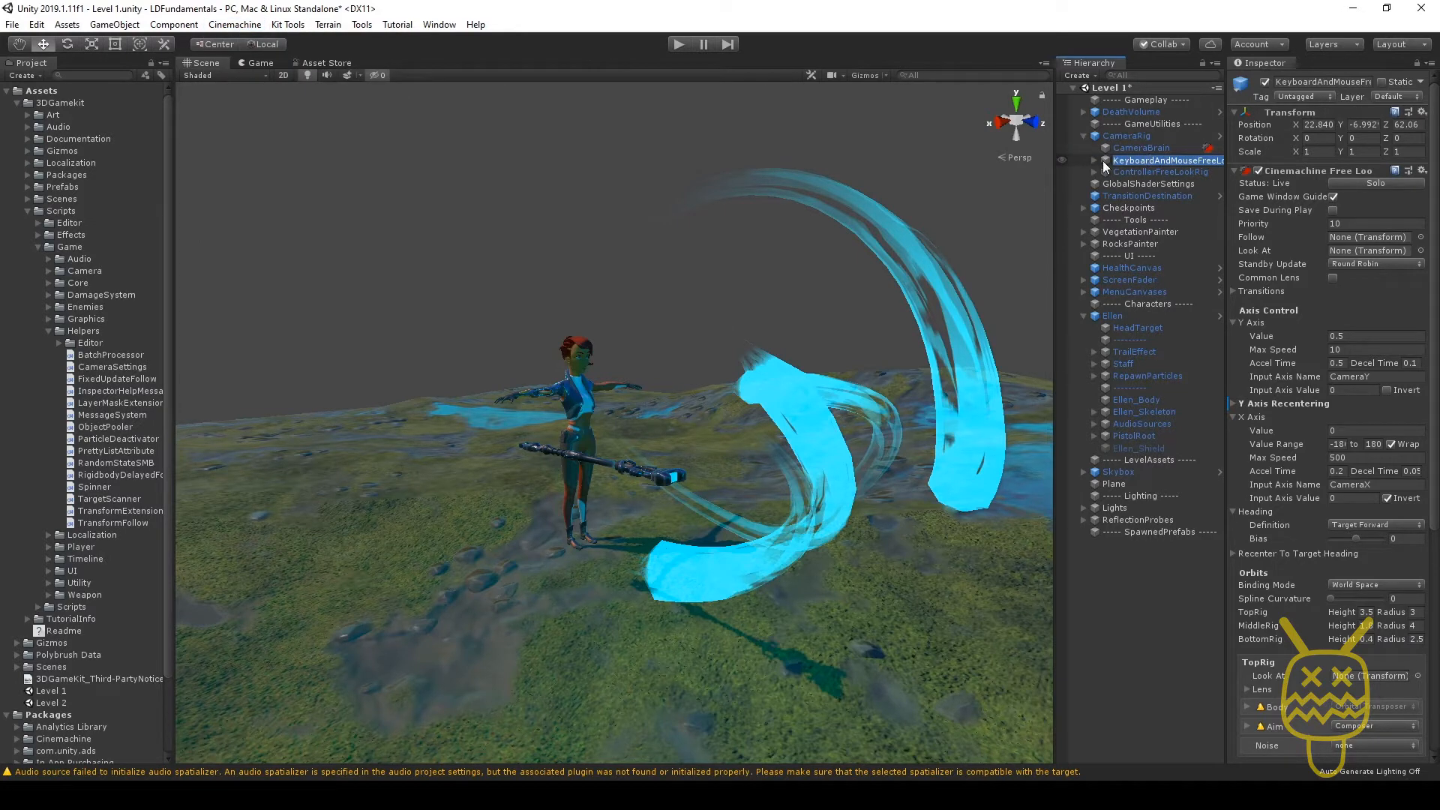
{"action": "key", "text": "End"}
- Frame and orbit the scene view on the FreeLook rig, then expand it to show its child object
{"action": "key", "text": "f"}
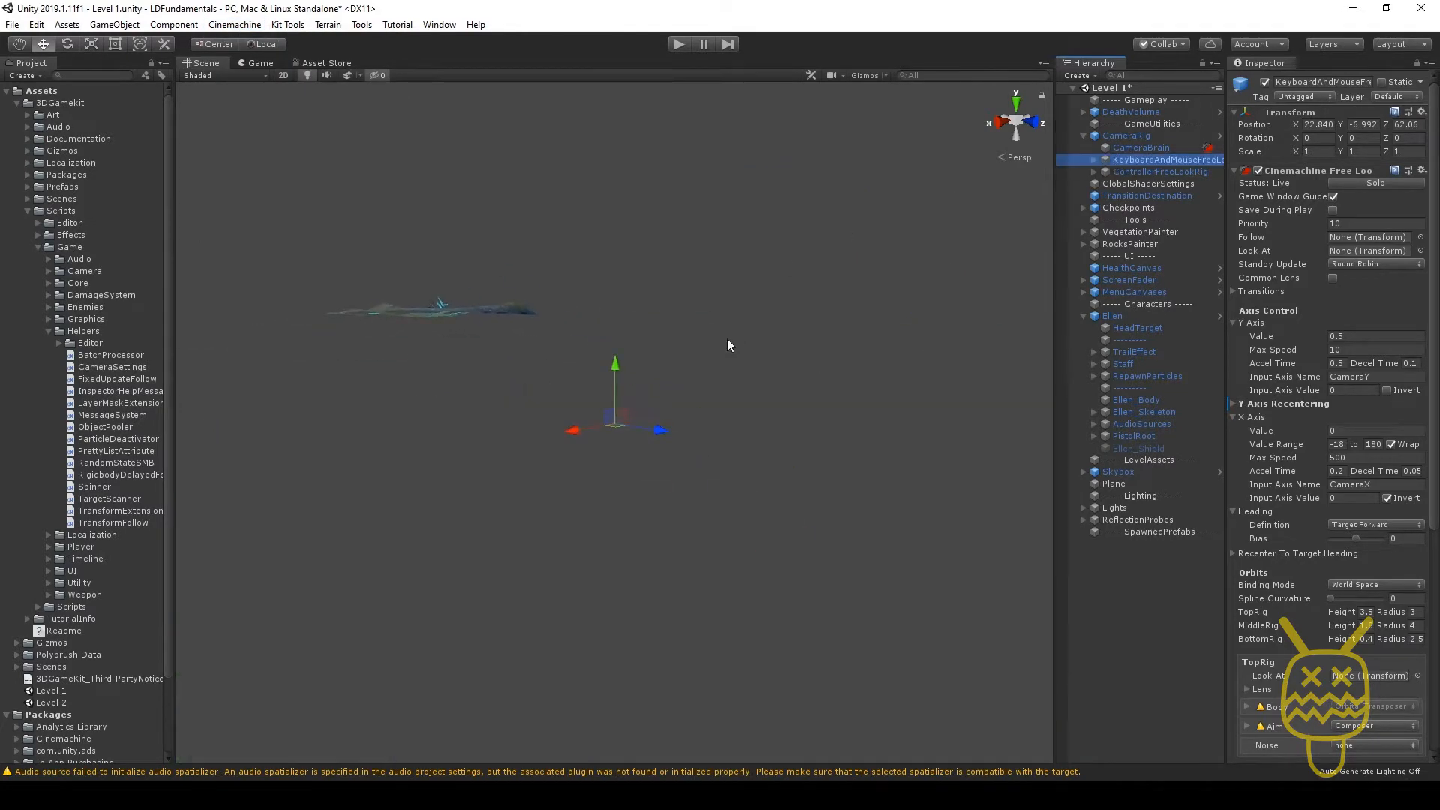
{"action": "right_click_drag", "start_coordinate": [483, 402], "coordinate": [724, 530]}
{"action": "mouse_move", "coordinate": [429, 349]}
{"action": "middle_mouse_down"}
{"action": "mouse_move", "coordinate": [985, 450]}
{"action": "mouse_move", "coordinate": [803, 454]}
{"action": "middle_mouse_up"}
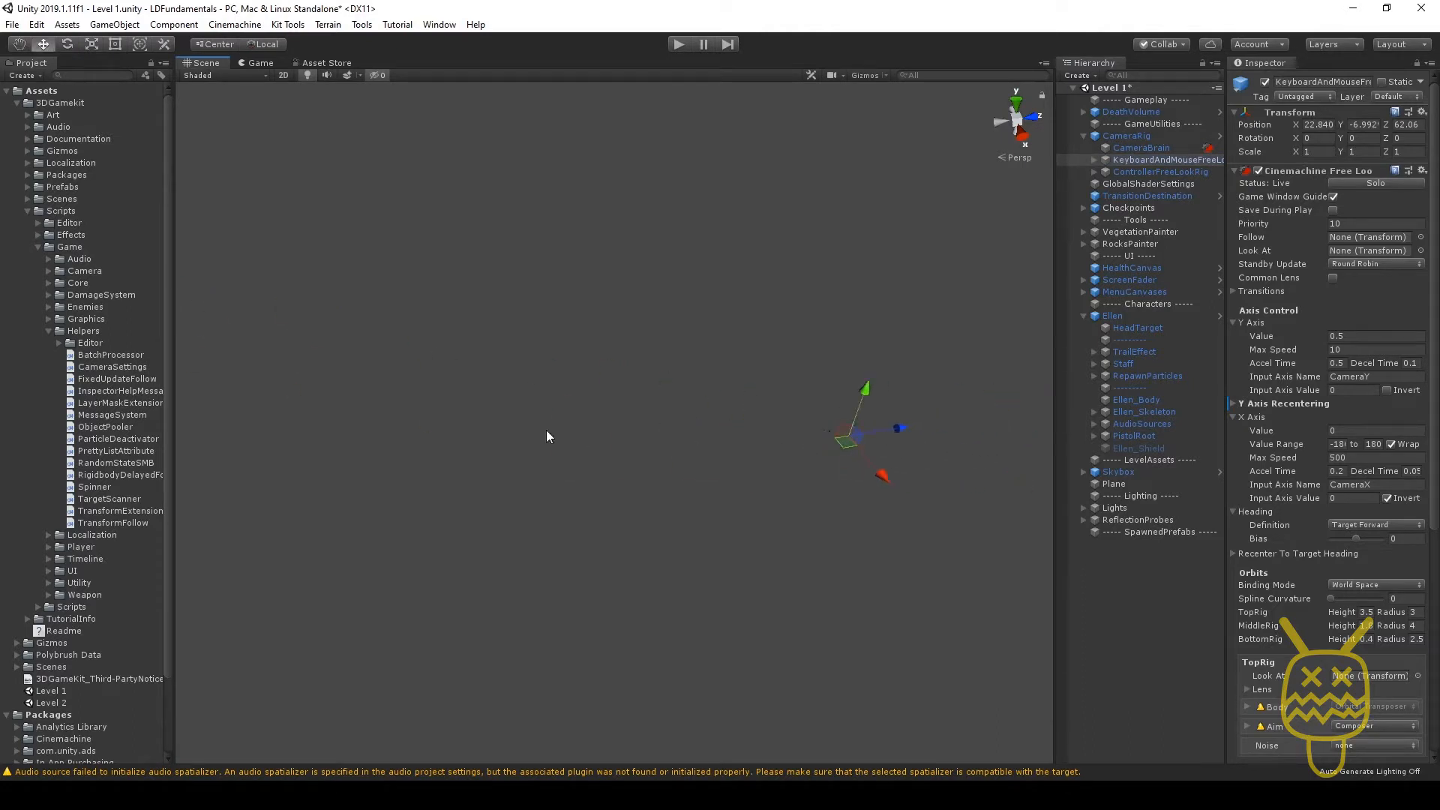
{"action": "mouse_move", "coordinate": [545, 435]}
{"action": "right_mouse_down"}
{"action": "mouse_move", "coordinate": [631, 461]}
{"action": "mouse_move", "coordinate": [631, 445]}
{"action": "right_mouse_up"}
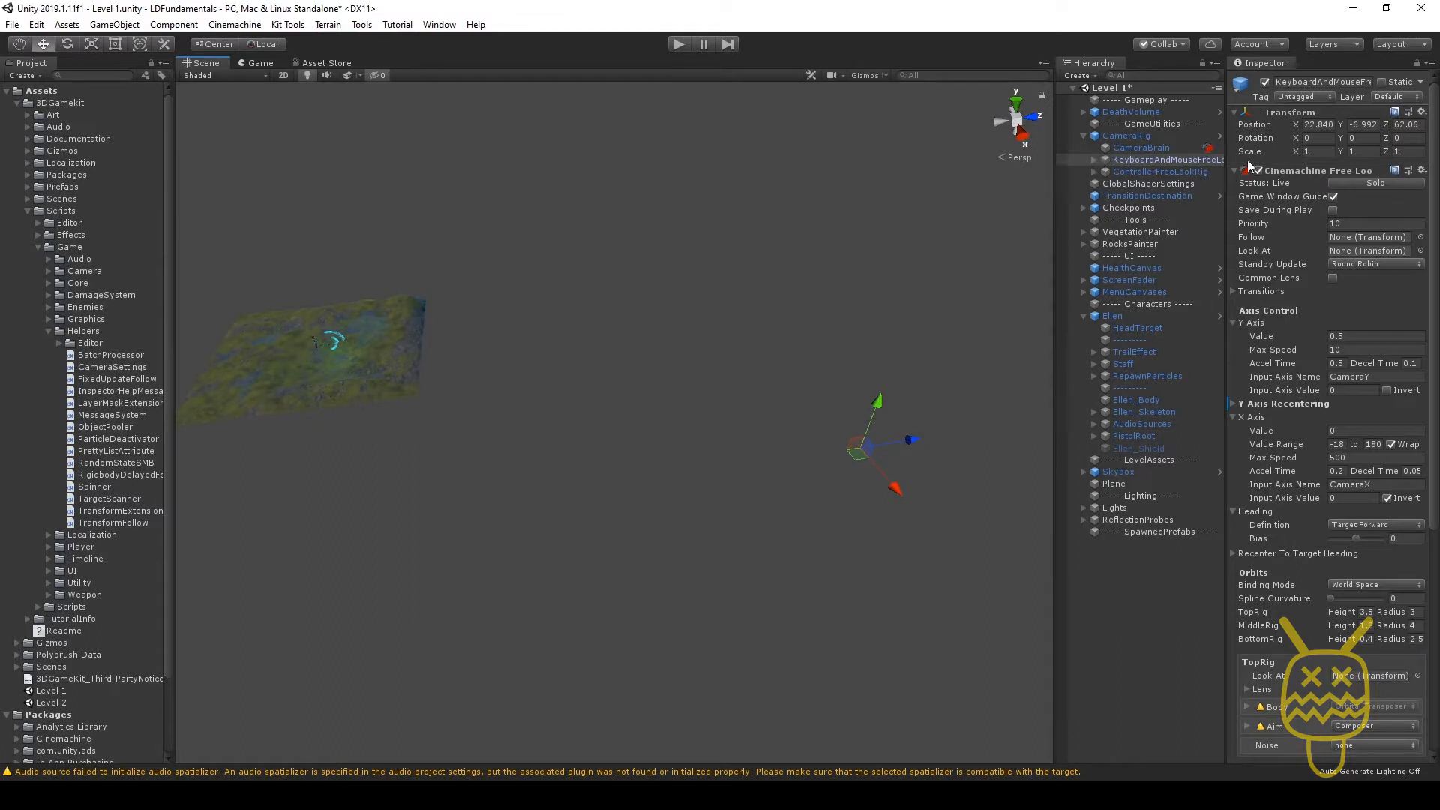
{"action": "left_click", "coordinate": [1103, 161]}
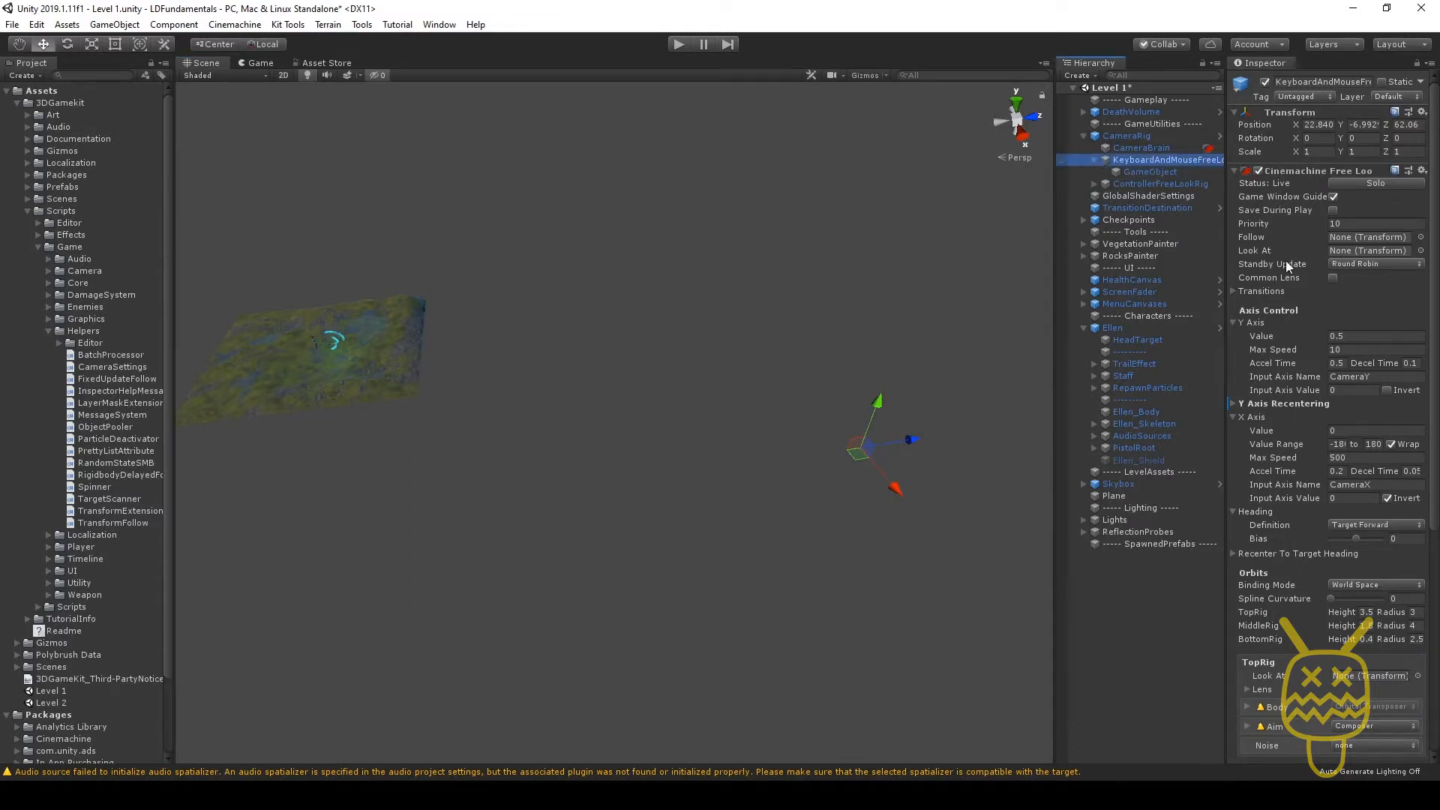
{"action": "scroll", "coordinate": [1310, 189], "scroll_direction": "down", "scroll_amount": 3}
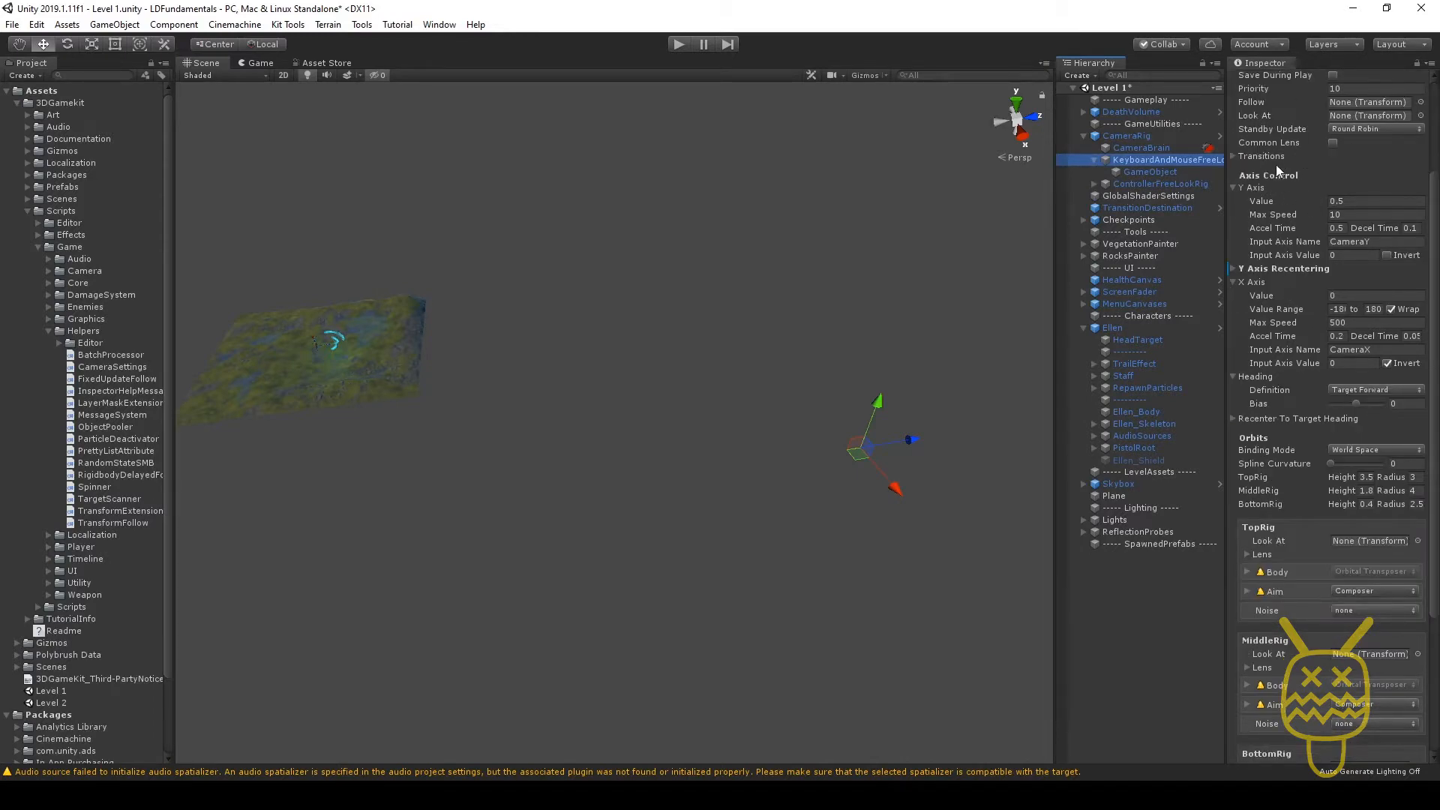
{"action": "scroll", "coordinate": [1274, 180], "scroll_direction": "down", "scroll_amount": 4}
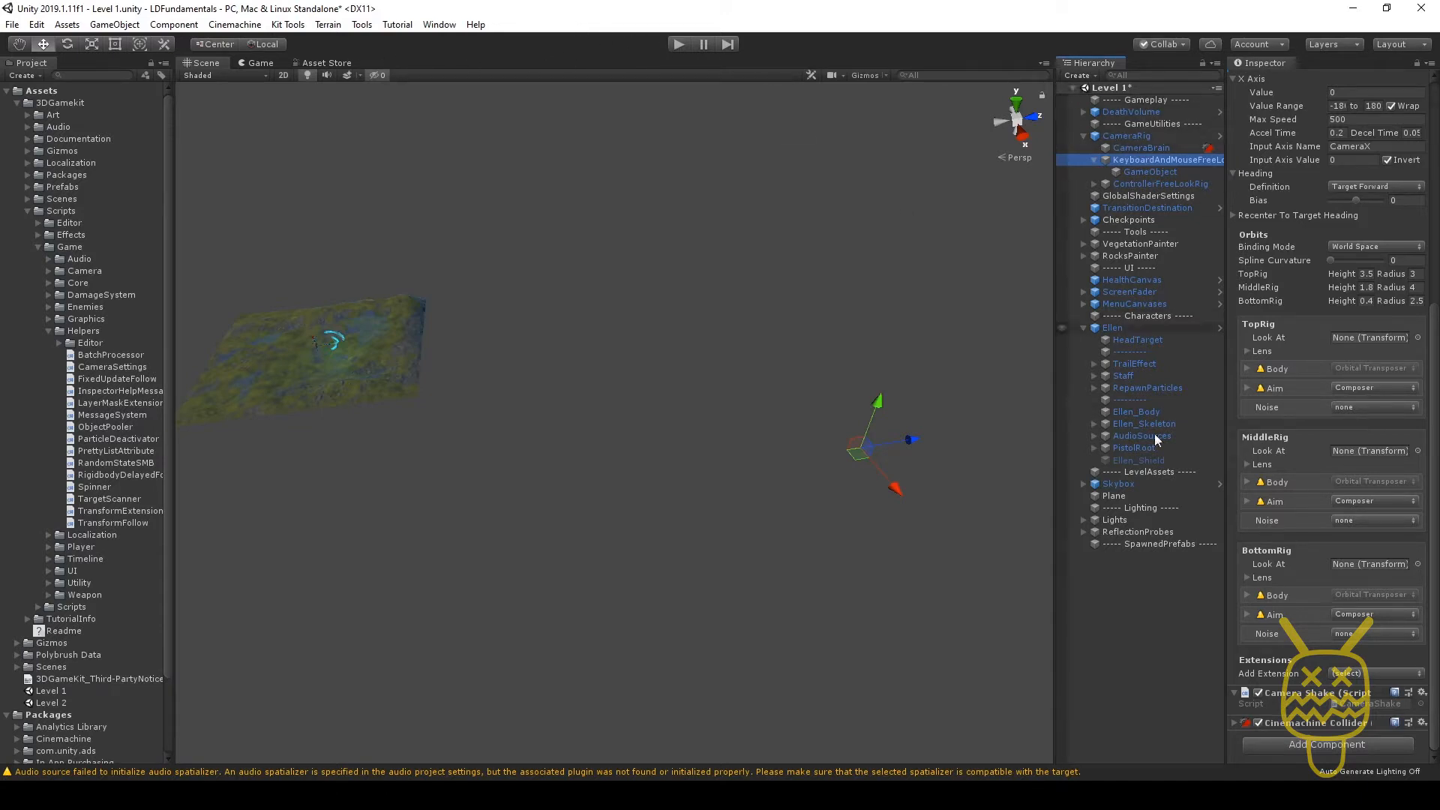
- Start Play mode, run Ellen forward across the hills with W, then pause the game
{"action": "left_click", "coordinate": [1142, 562]}
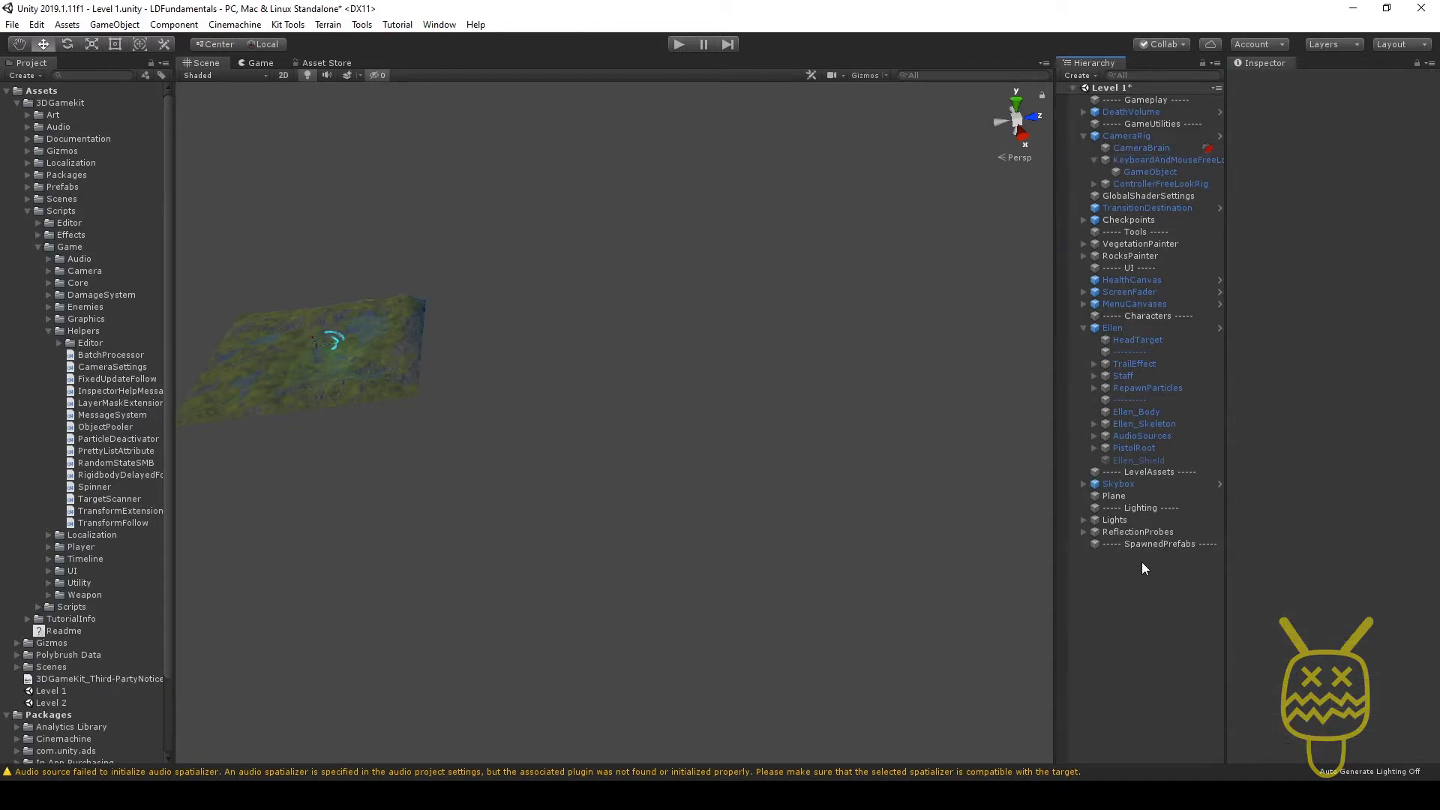
{"action": "left_click", "coordinate": [676, 45]}
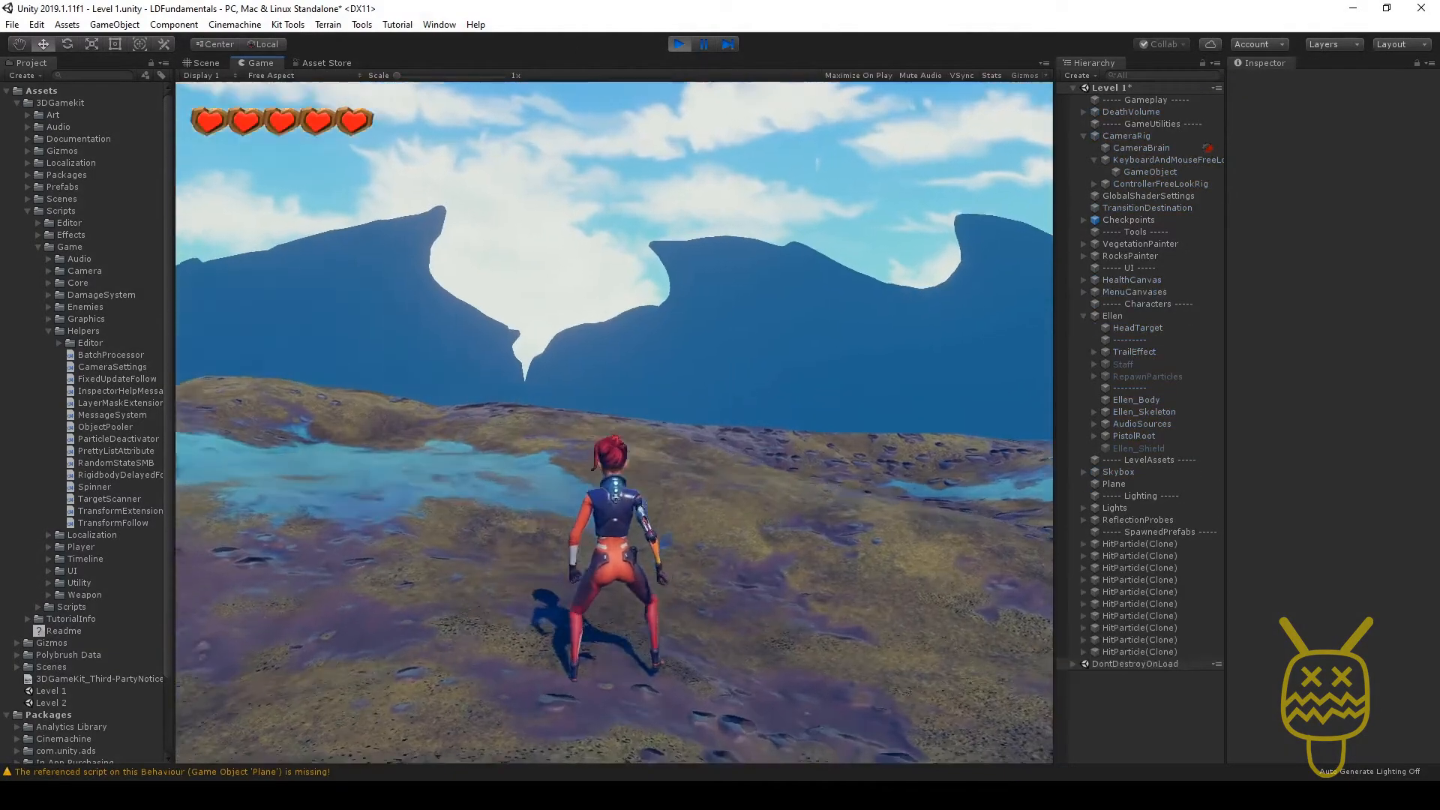
{"action": "key", "text": "w"}
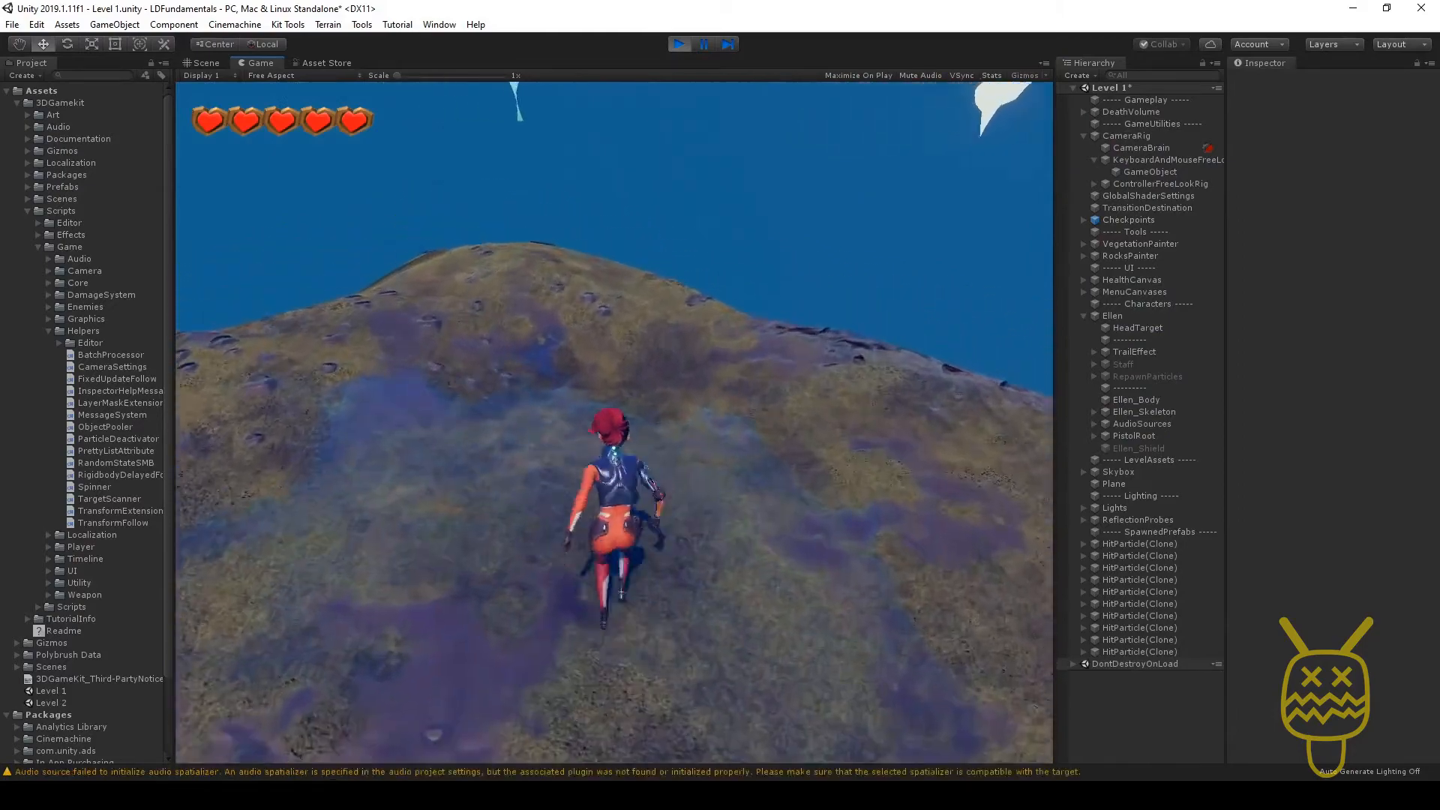
{"action": "key", "text": "w"}
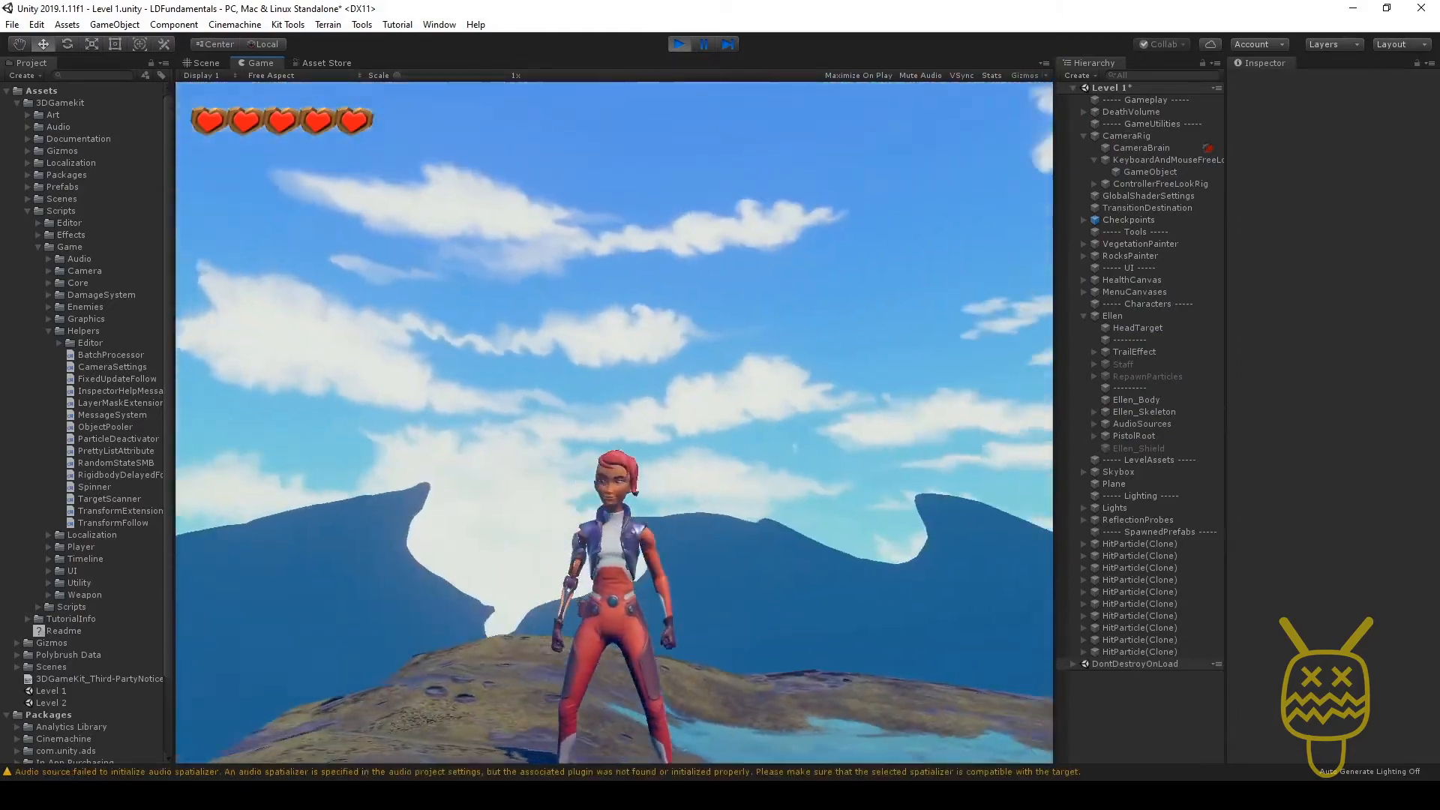
{"action": "key", "text": "w"}
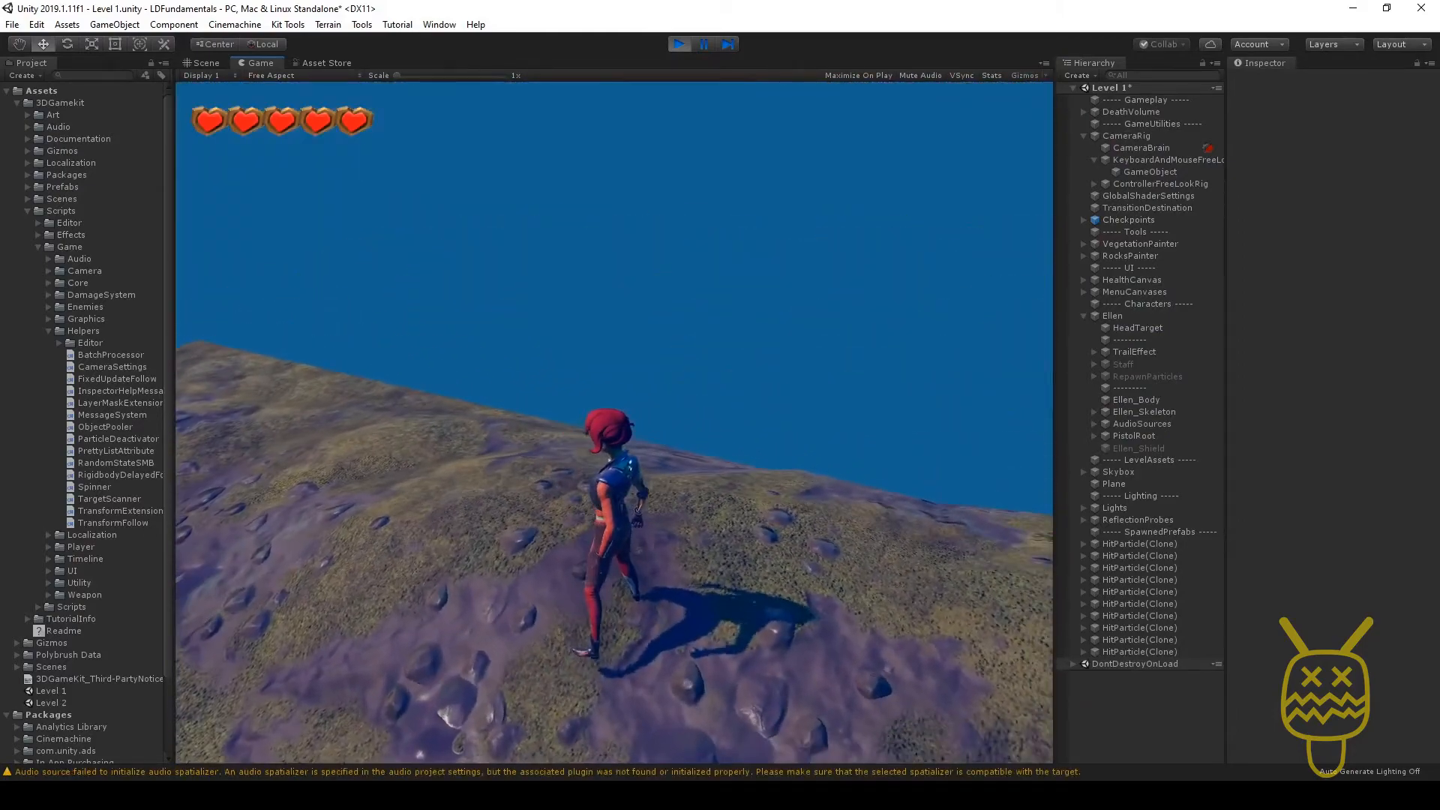
{"action": "key", "text": "w"}
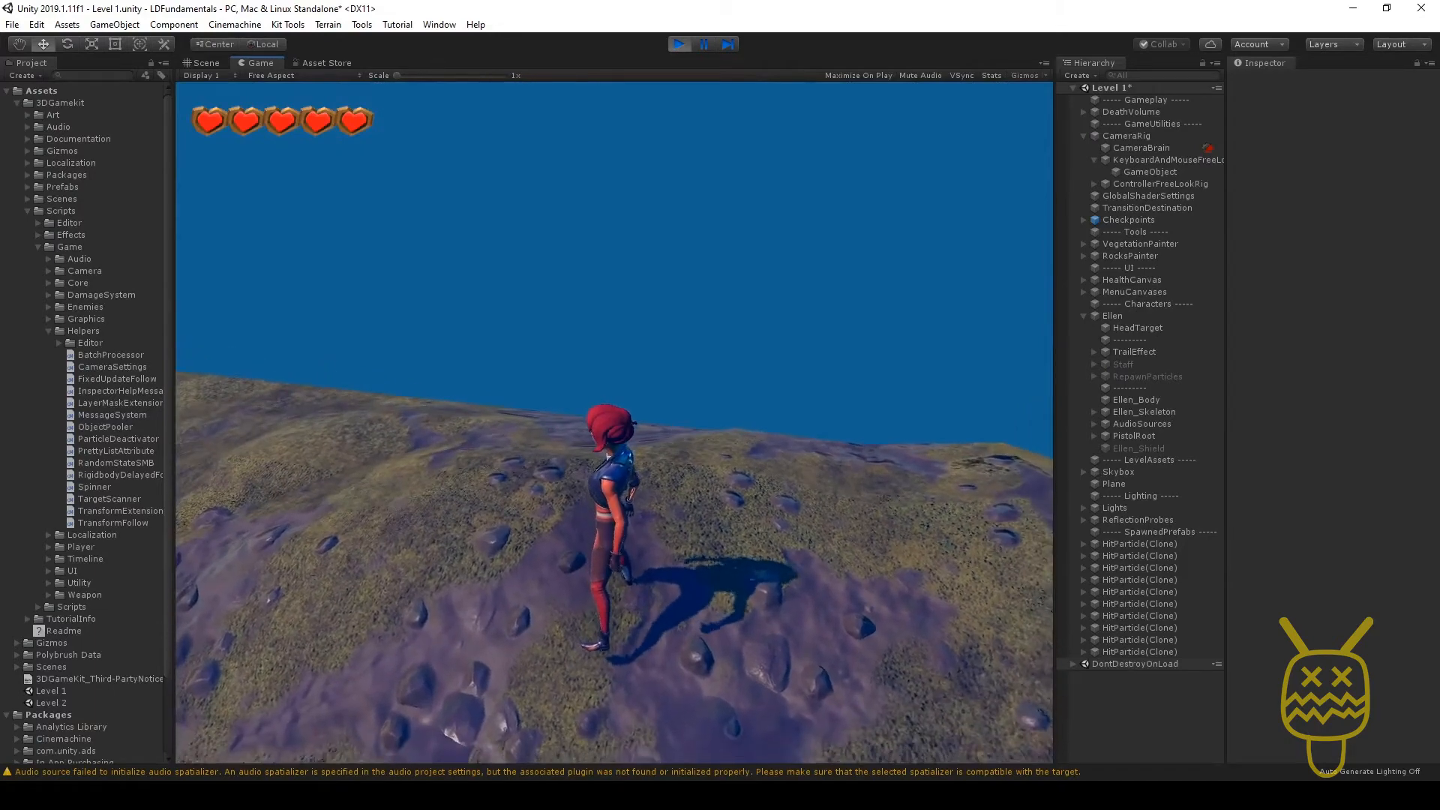
{"action": "key", "text": "Escape"}
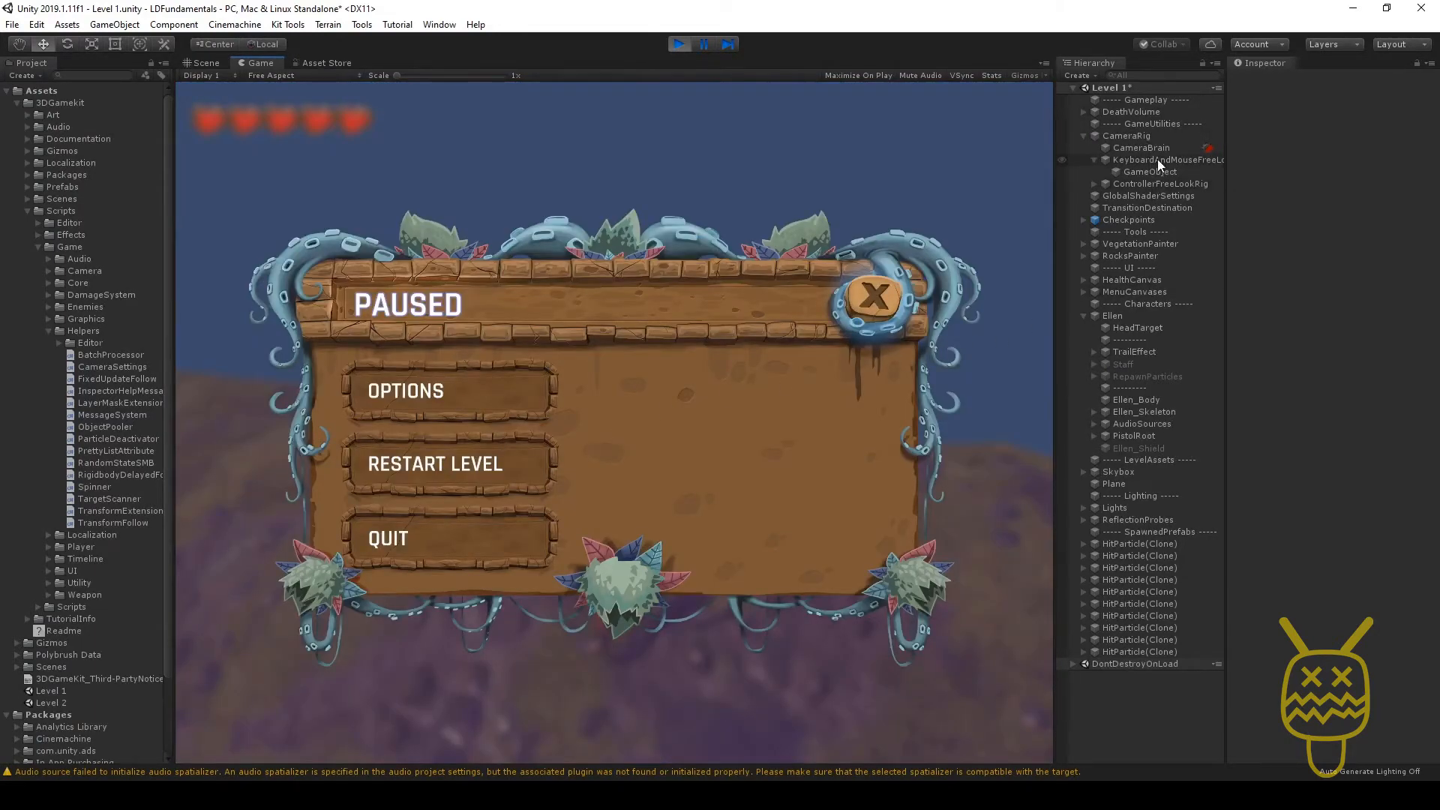
- Select the free-look rig, widen its soft zone guide, resume and orbit the camera around Ellen
{"action": "left_click", "coordinate": [1158, 159]}
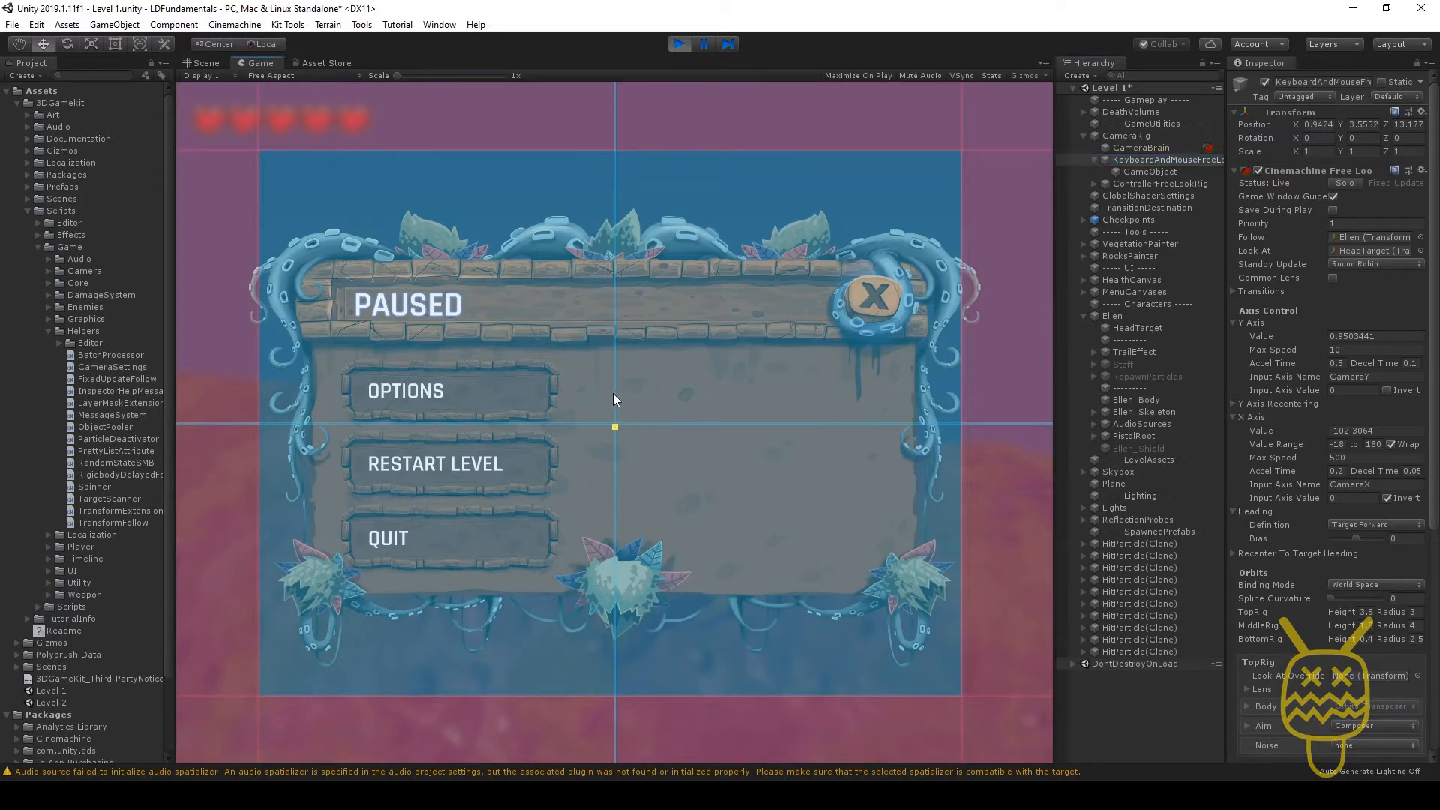
{"action": "left_click_drag", "start_coordinate": [616, 394], "coordinate": [846, 407]}
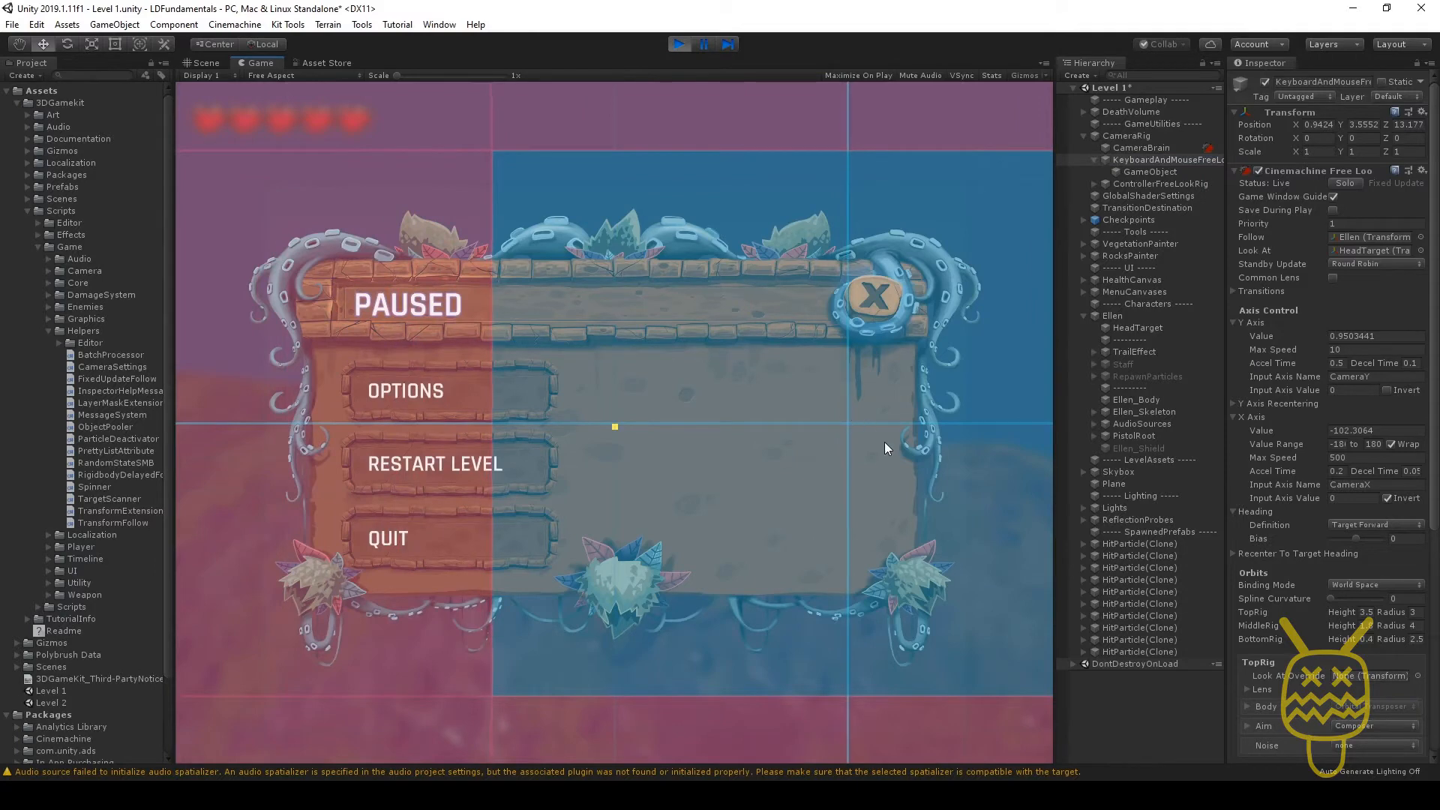
{"action": "left_click", "coordinate": [873, 295]}
{"action": "key", "text": "w"}
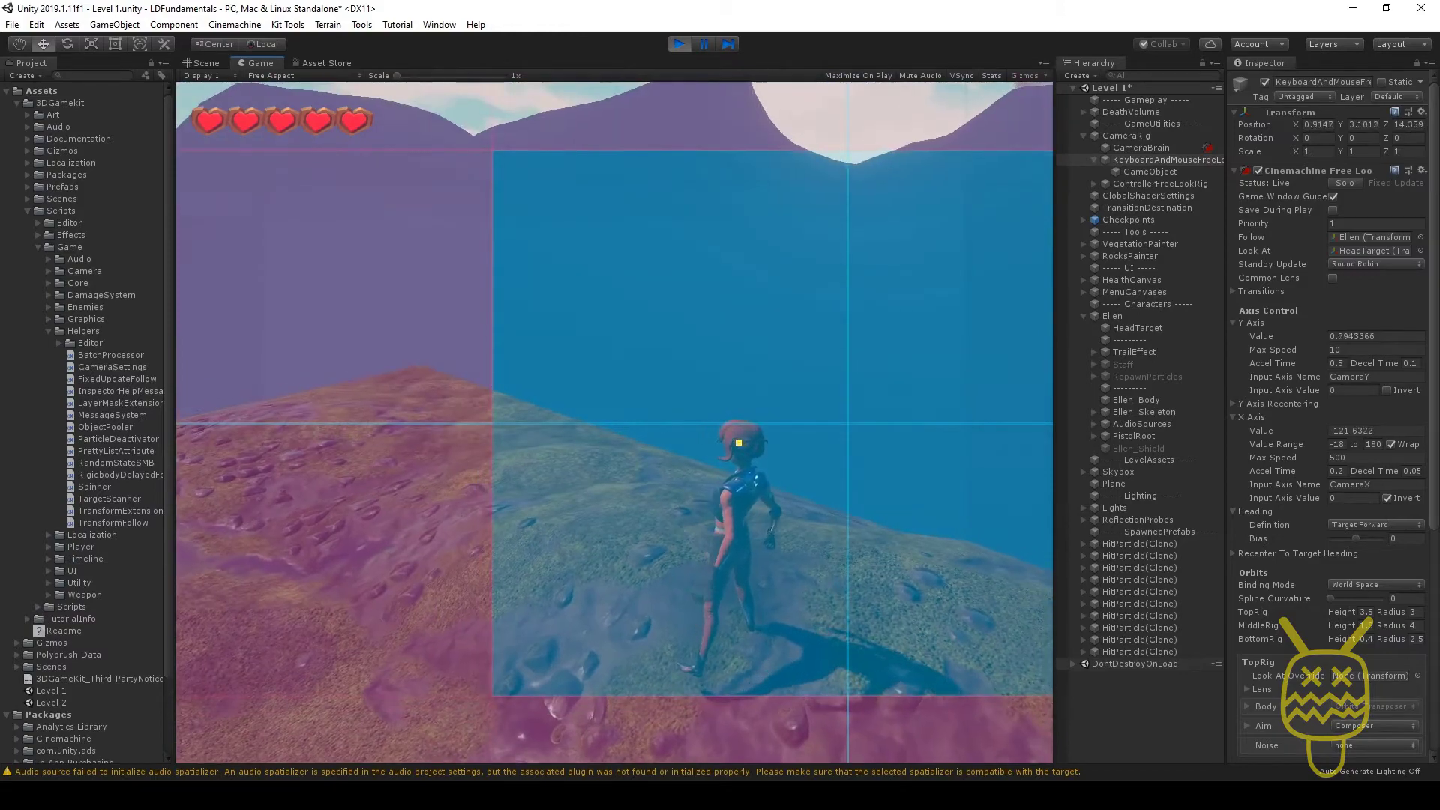
{"action": "key", "text": "w"}
{"action": "key", "text": "w"}
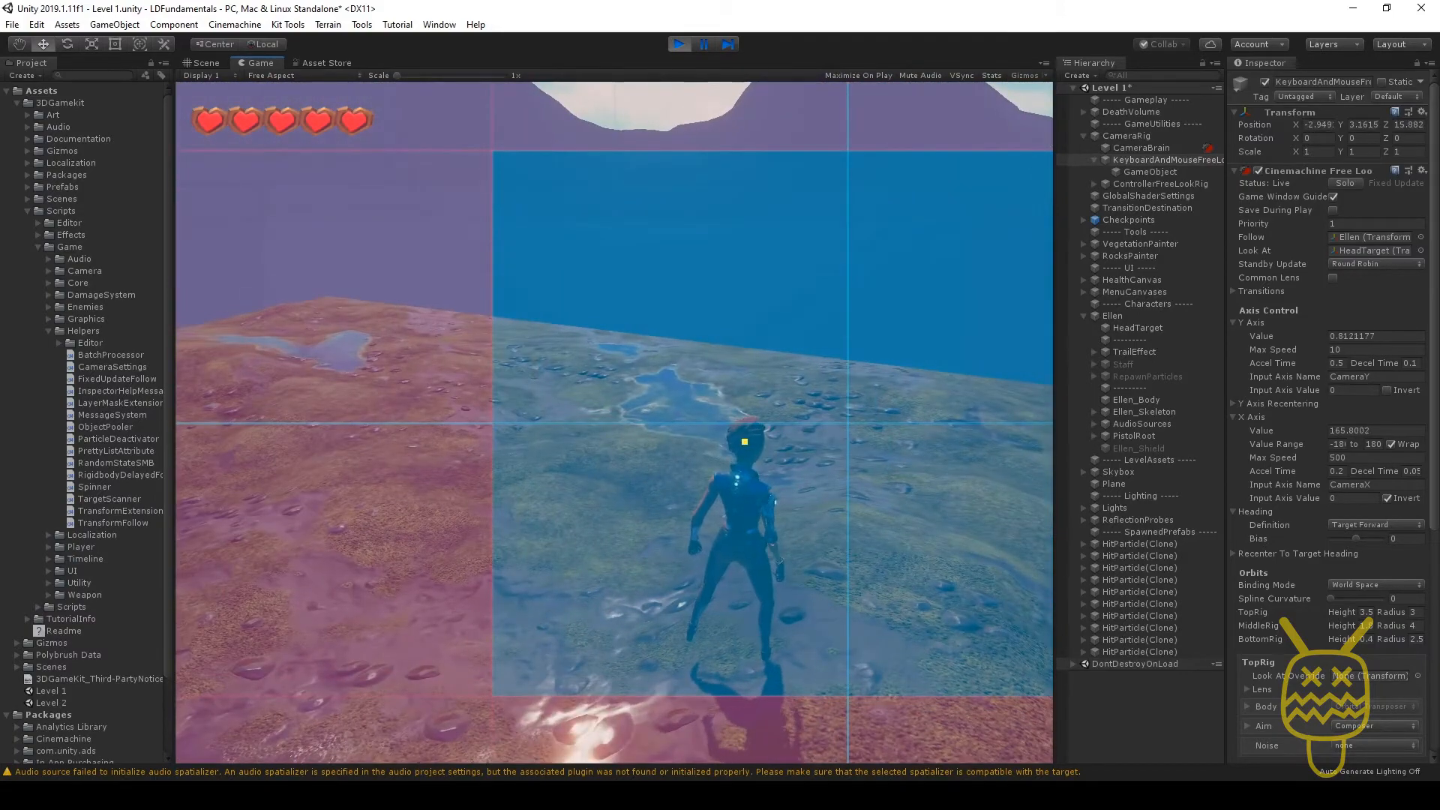
- Pause the game again and recentre the camera's composition zone guide
{"action": "key", "text": "Escape"}
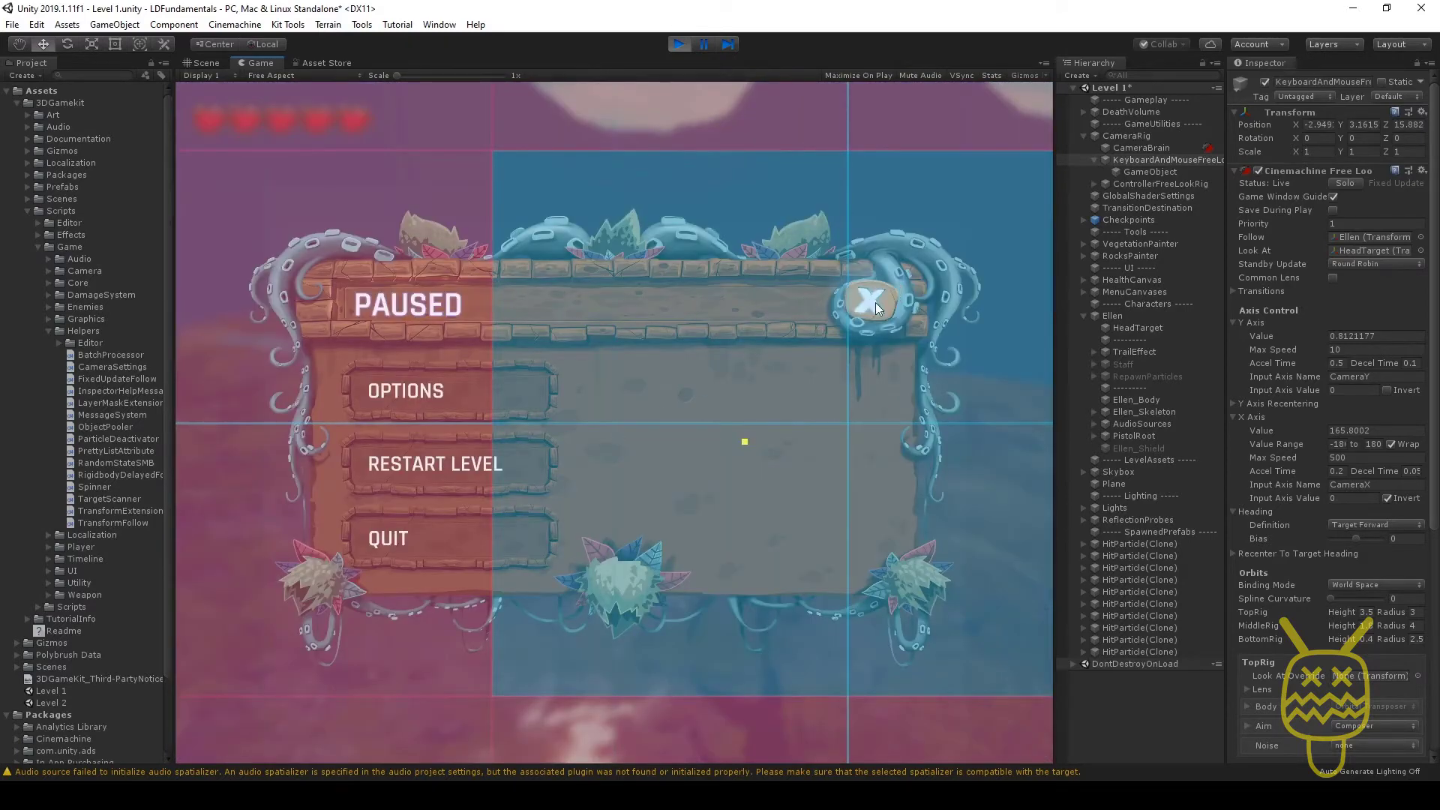
{"action": "left_click_drag", "start_coordinate": [848, 420], "coordinate": [615, 428]}
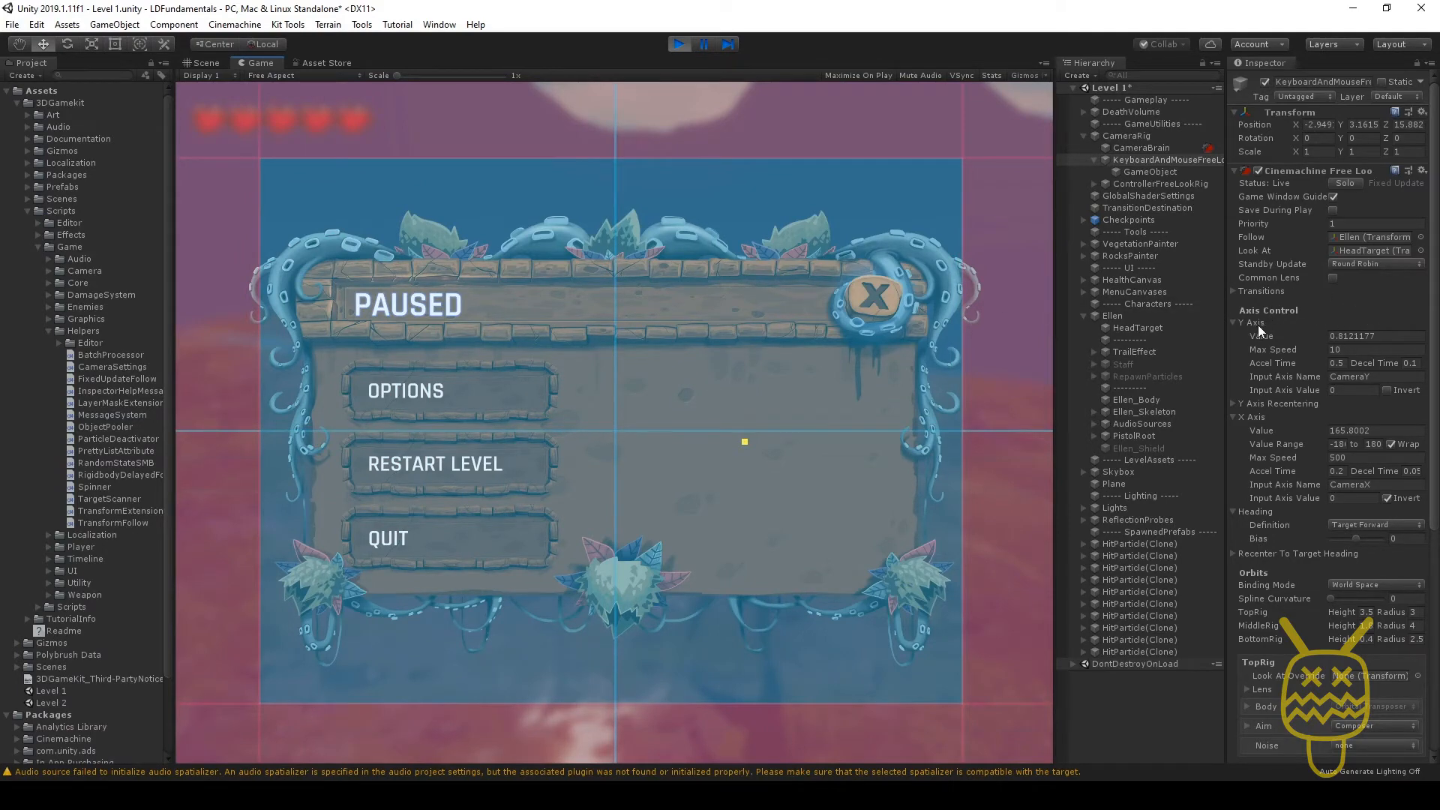
{"action": "scroll", "coordinate": [1274, 403], "scroll_direction": "down", "scroll_amount": 3}
{"action": "scroll", "coordinate": [1275, 403], "scroll_direction": "down", "scroll_amount": 3}
{"action": "scroll", "coordinate": [1306, 253], "scroll_direction": "up", "scroll_amount": 3}
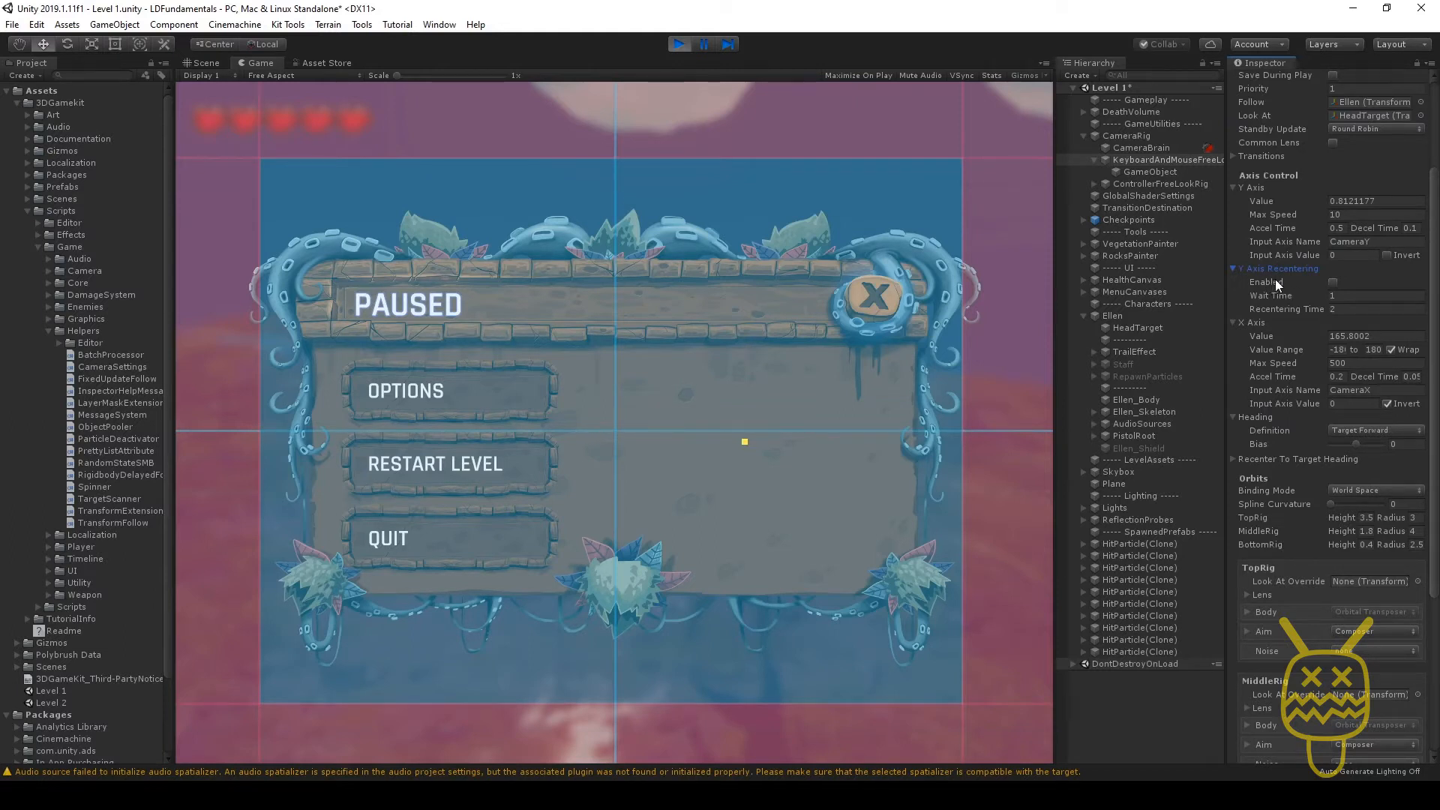
- Enable Y Axis Recentering on the free-look rig, resume to test it around Ellen, then pause
{"action": "left_click", "coordinate": [1334, 282]}
{"action": "left_click", "coordinate": [881, 297]}
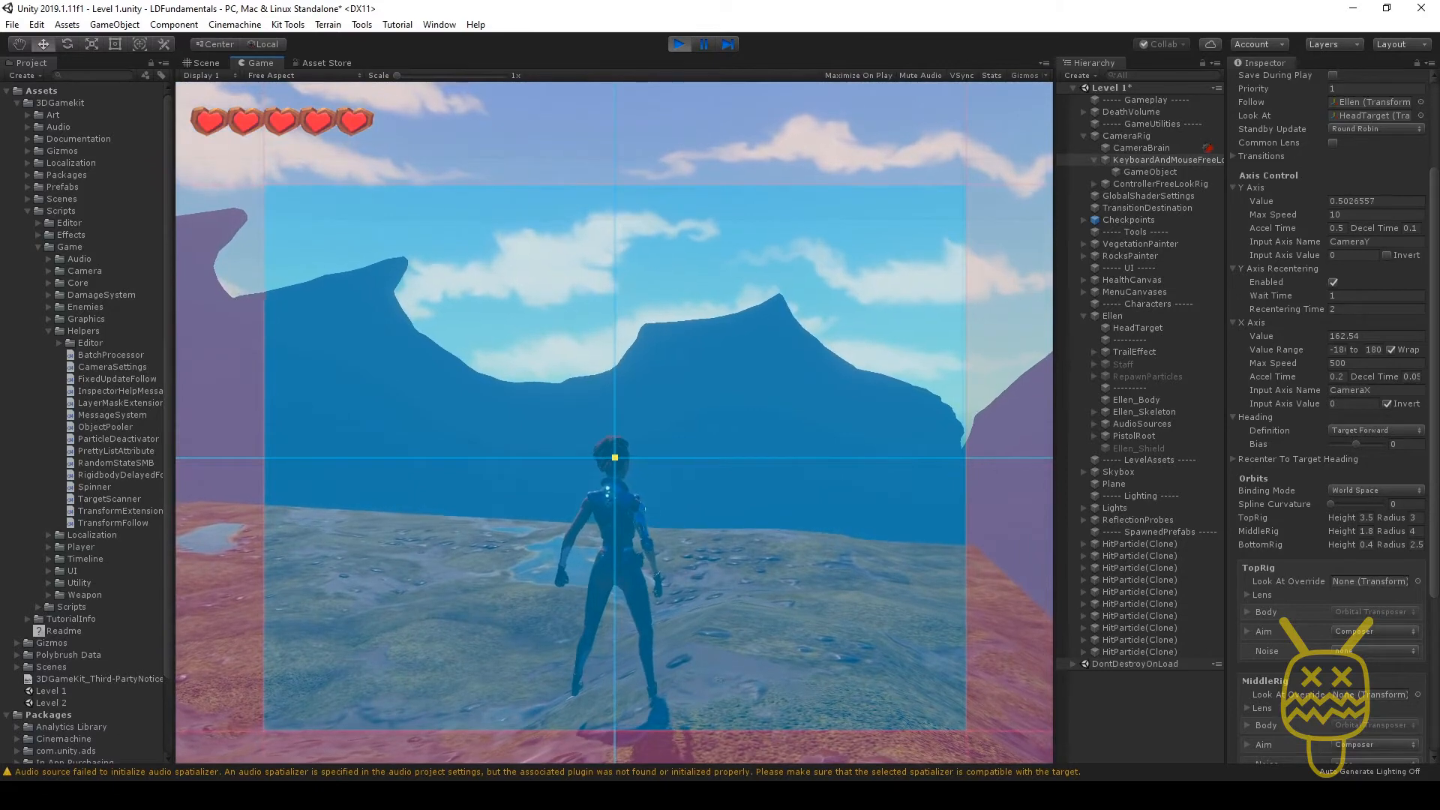
{"action": "key", "text": "Escape"}
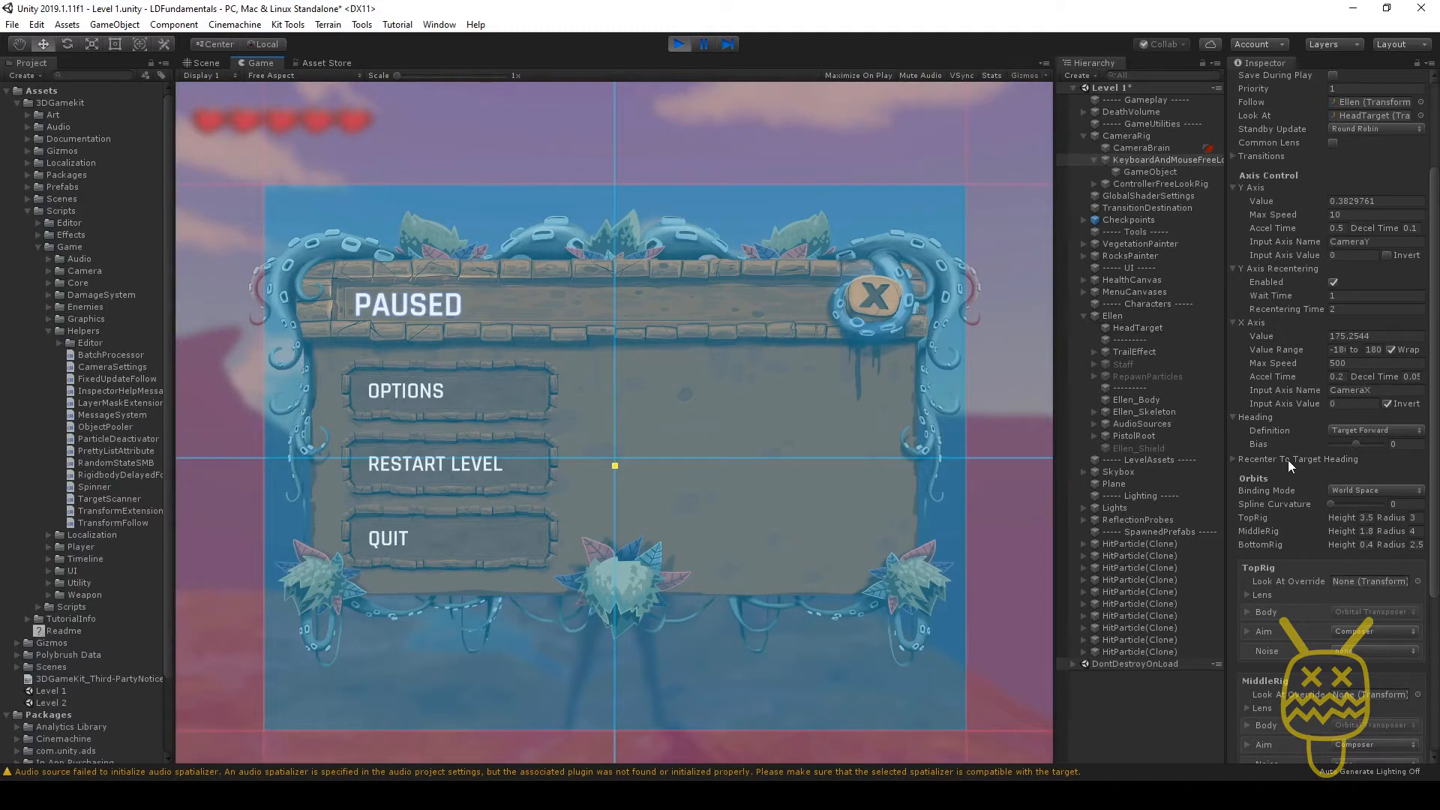
- Enable Recenter To Target Heading on the free-look rig, test it in play, then pause
{"action": "left_click", "coordinate": [1314, 458]}
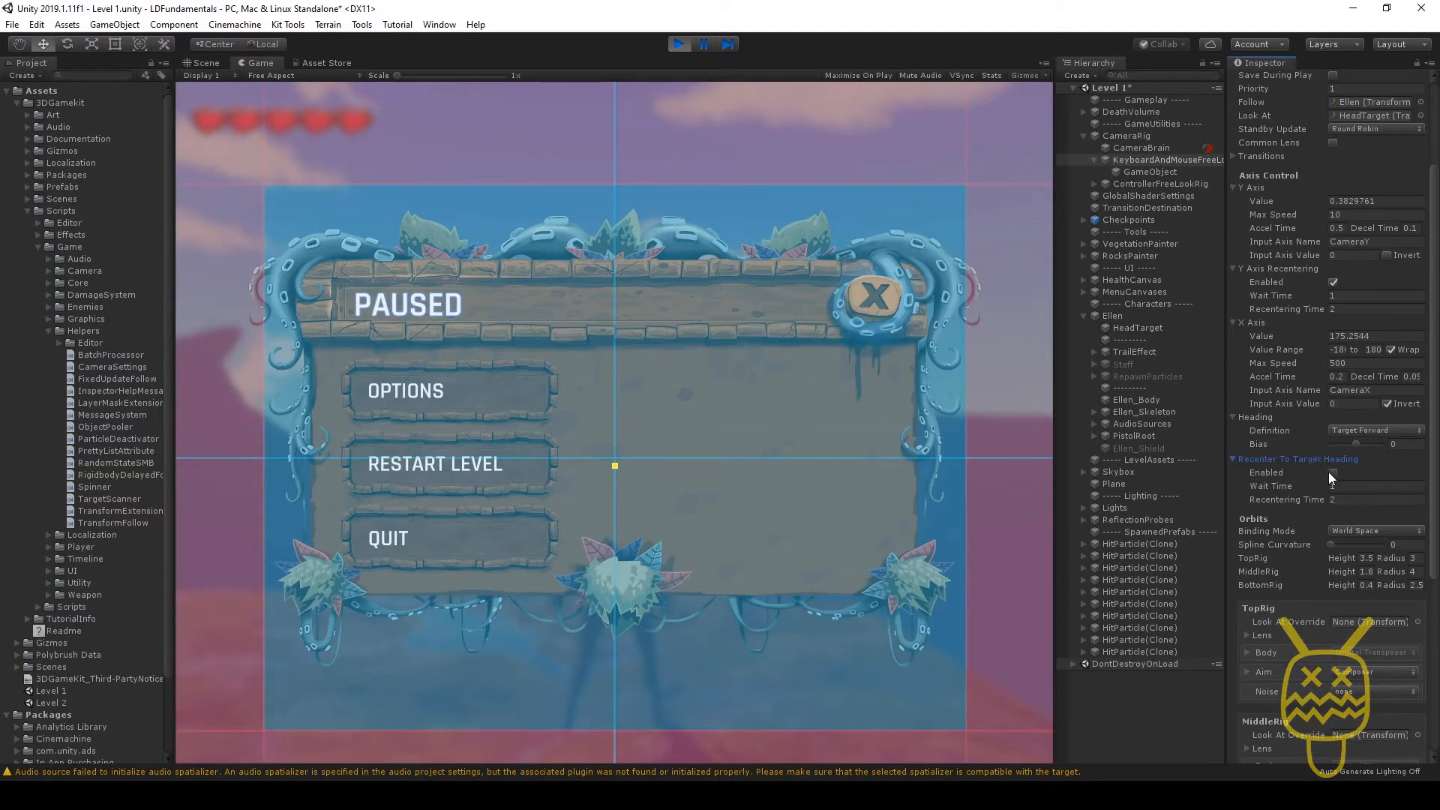
{"action": "left_click", "coordinate": [1331, 474]}
{"action": "left_click", "coordinate": [855, 304]}
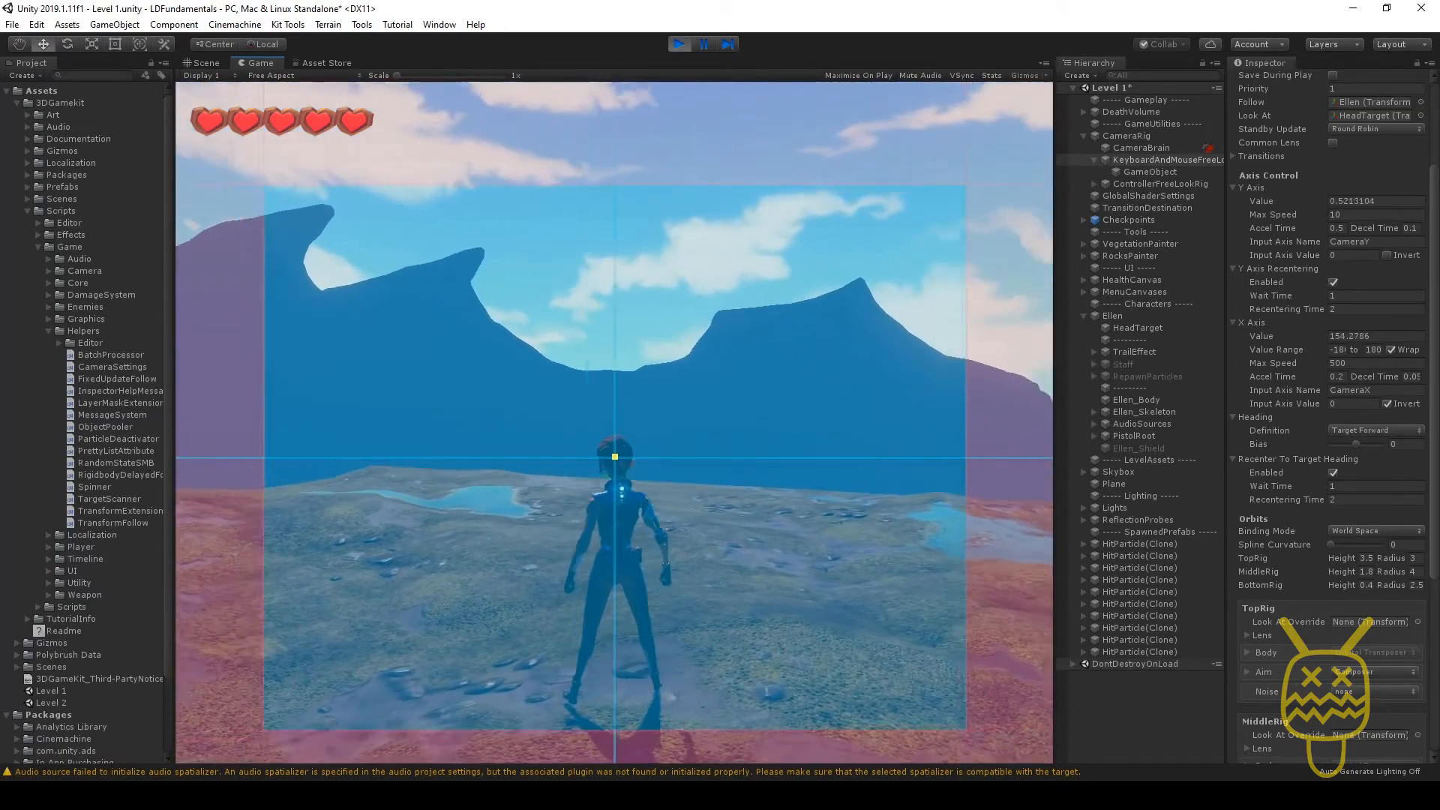
{"action": "key", "text": "Escape"}
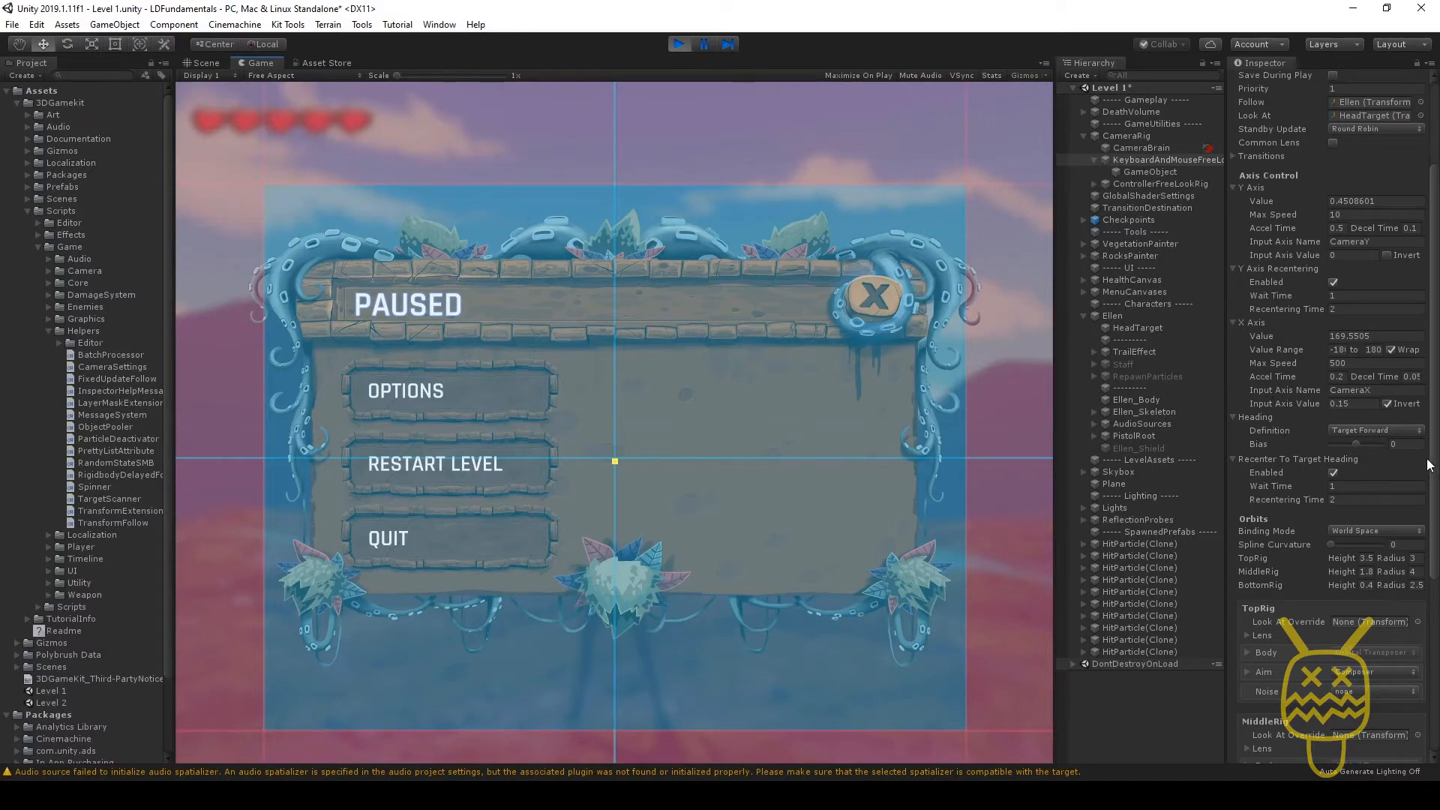
{"action": "left_click_drag", "start_coordinate": [1434, 461], "coordinate": [1437, 652]}
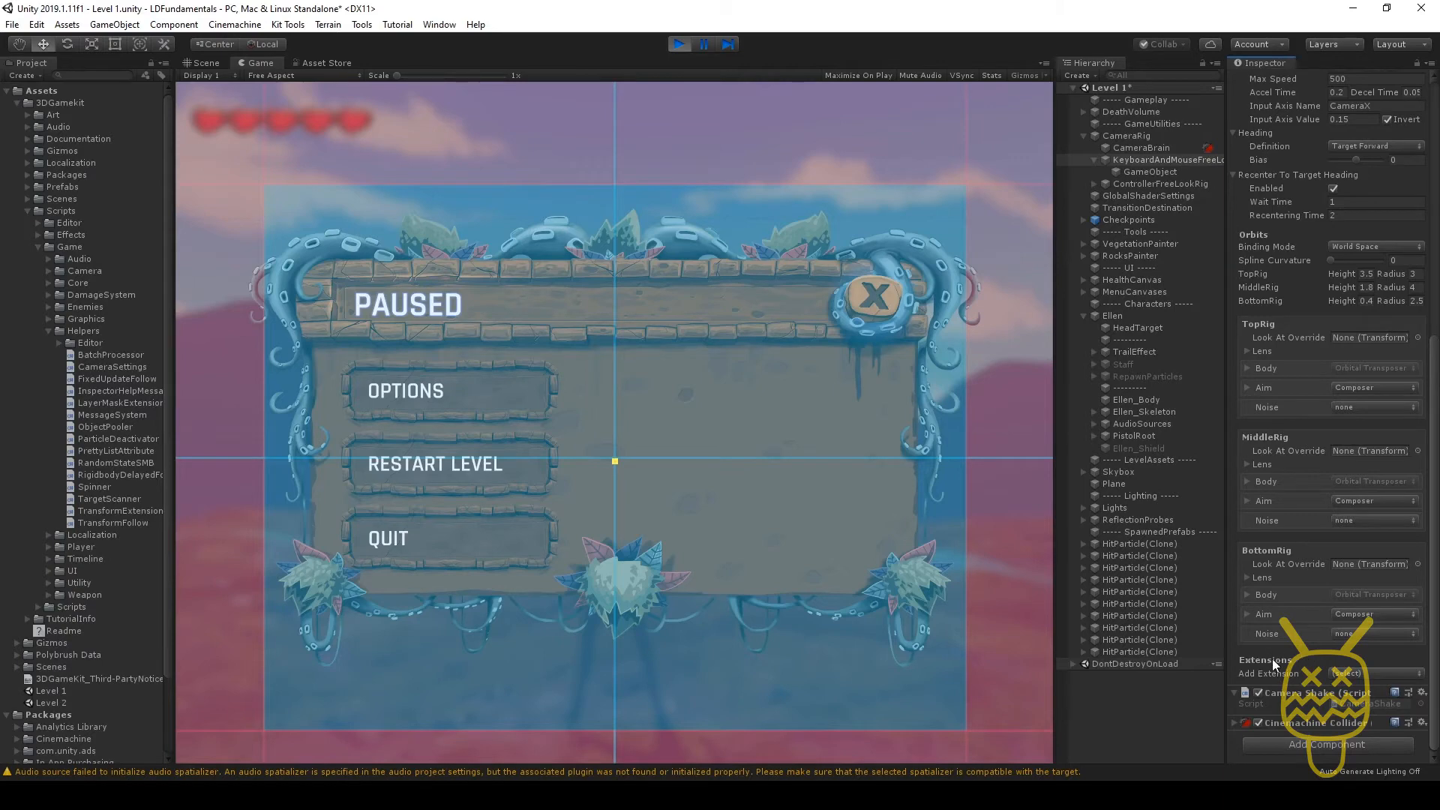
- Browse the Add Extension list, then expand the Cinemachine Collider's obstacle detection settings
{"action": "left_click", "coordinate": [1351, 675]}
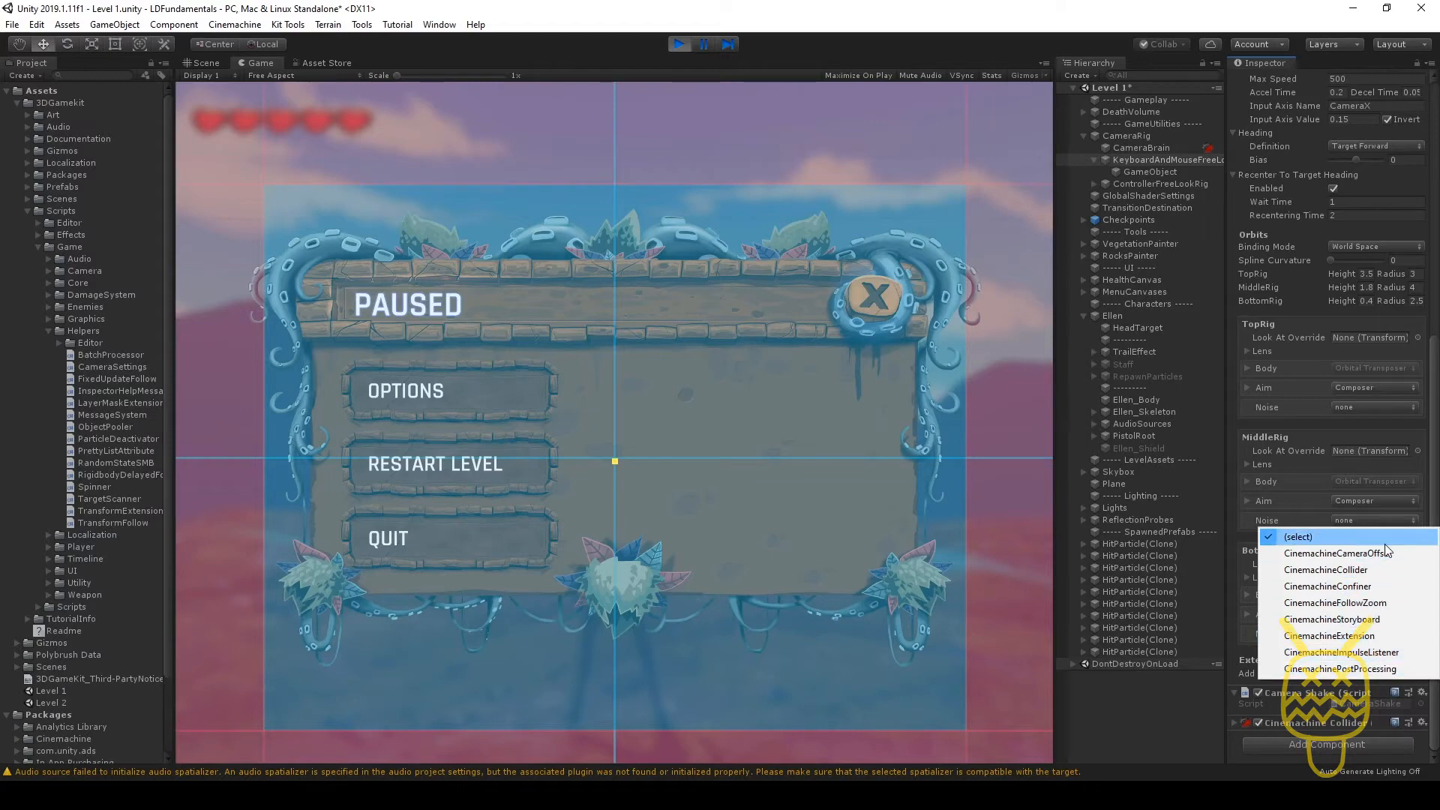
{"action": "left_click", "coordinate": [1329, 723]}
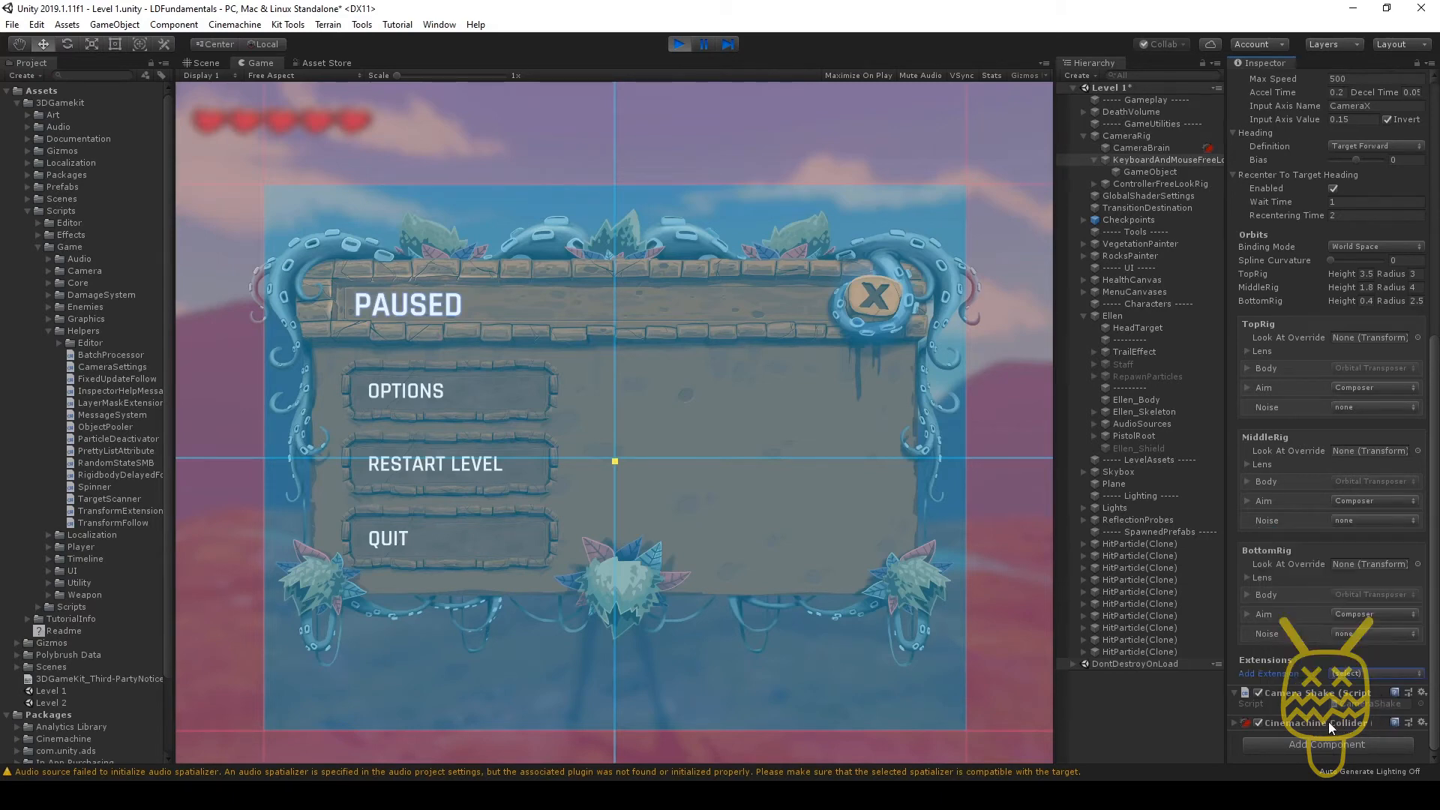
{"action": "scroll", "coordinate": [1312, 709], "scroll_direction": "down", "scroll_amount": 3}
{"action": "scroll", "coordinate": [1294, 665], "scroll_direction": "down", "scroll_amount": 3}
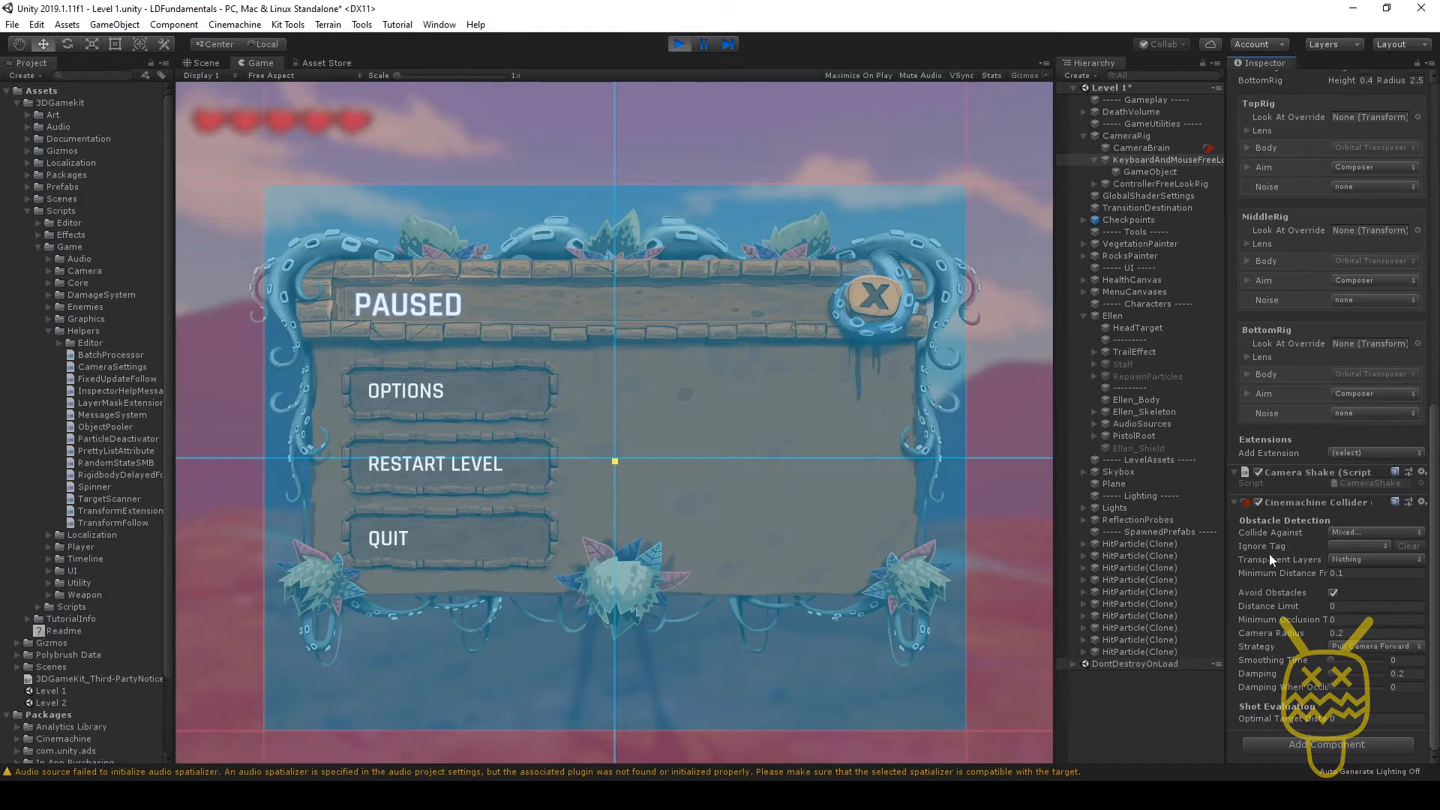
{"action": "left_click", "coordinate": [1343, 532]}
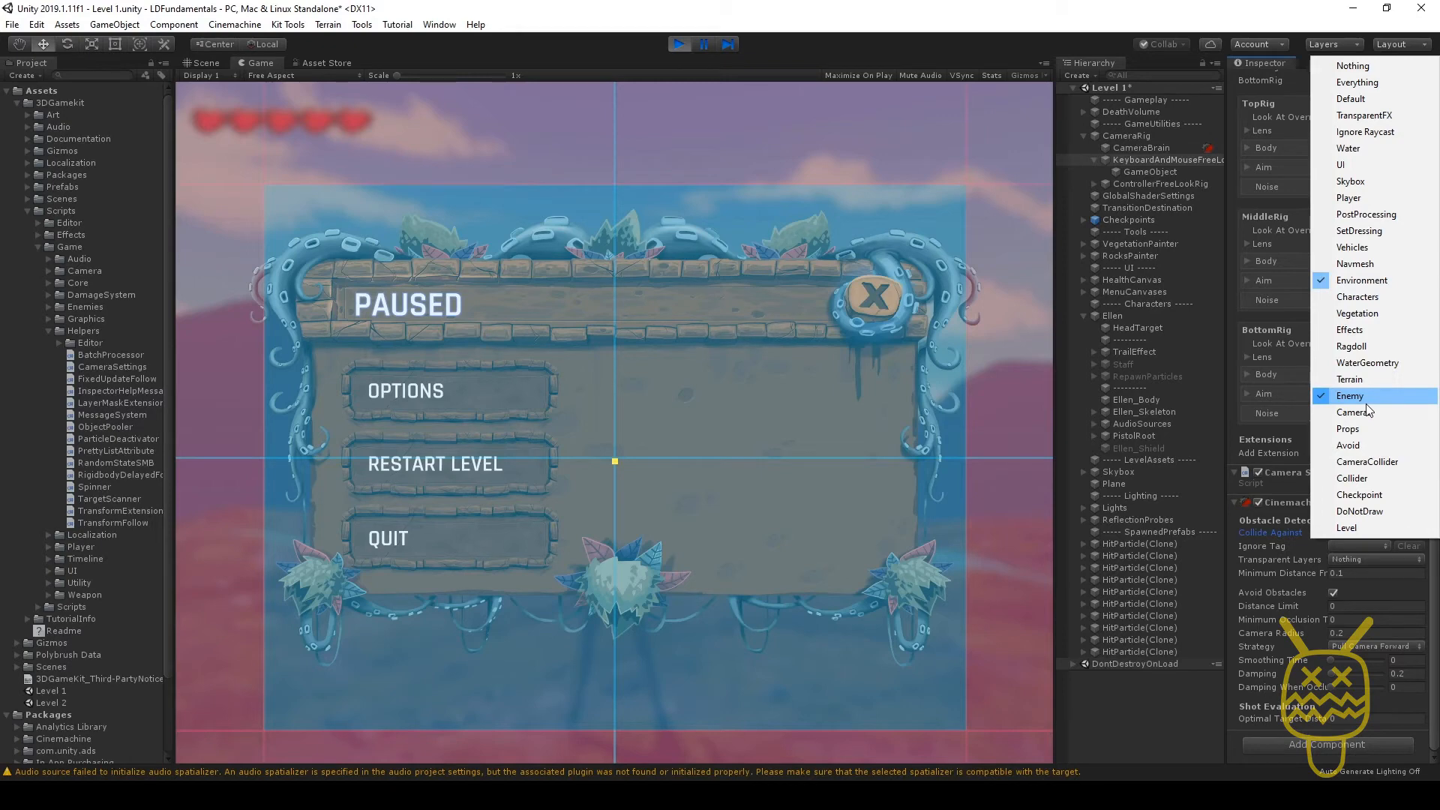
{"action": "left_click", "coordinate": [1264, 637]}
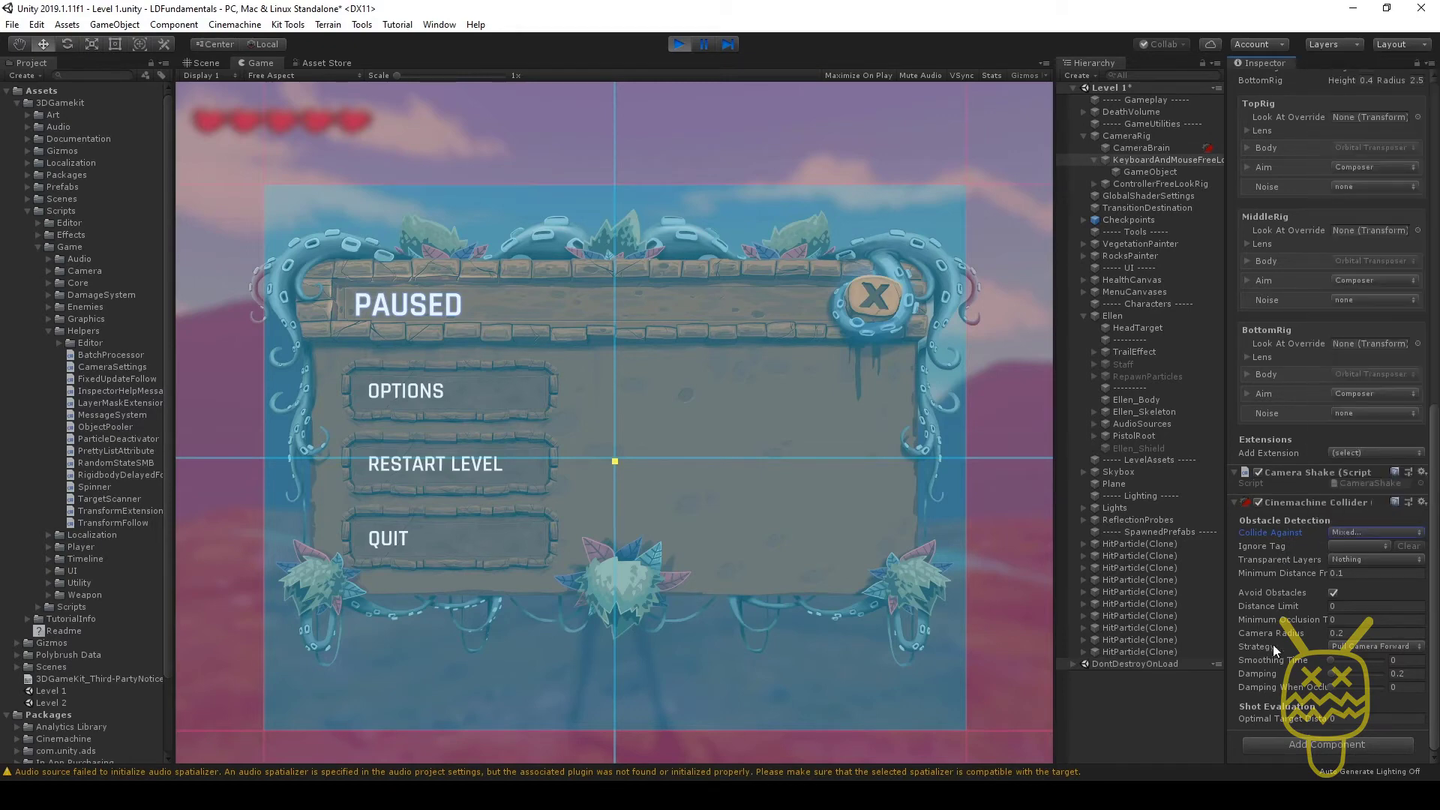
{"action": "left_click", "coordinate": [1355, 647]}
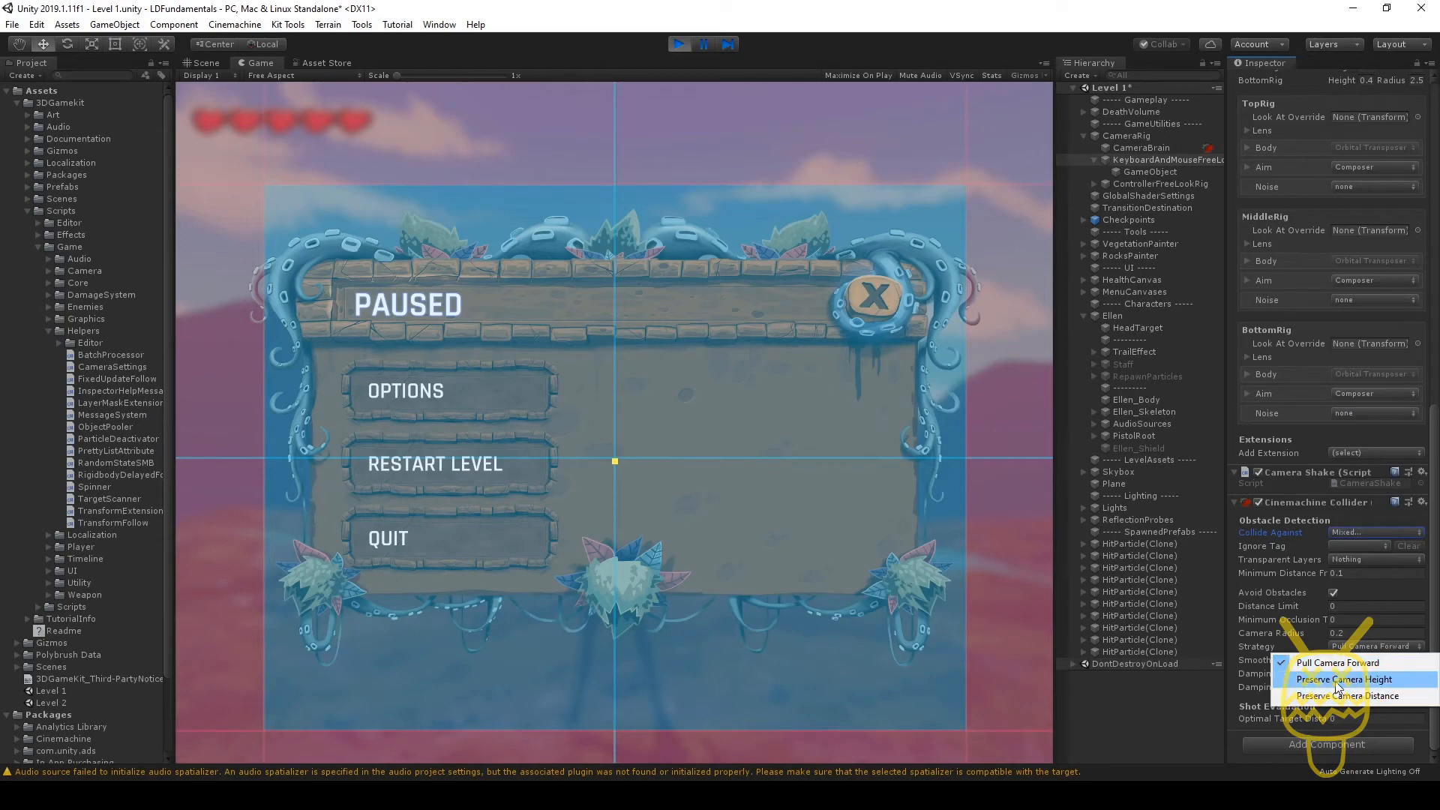
{"action": "left_click", "coordinate": [1252, 648]}
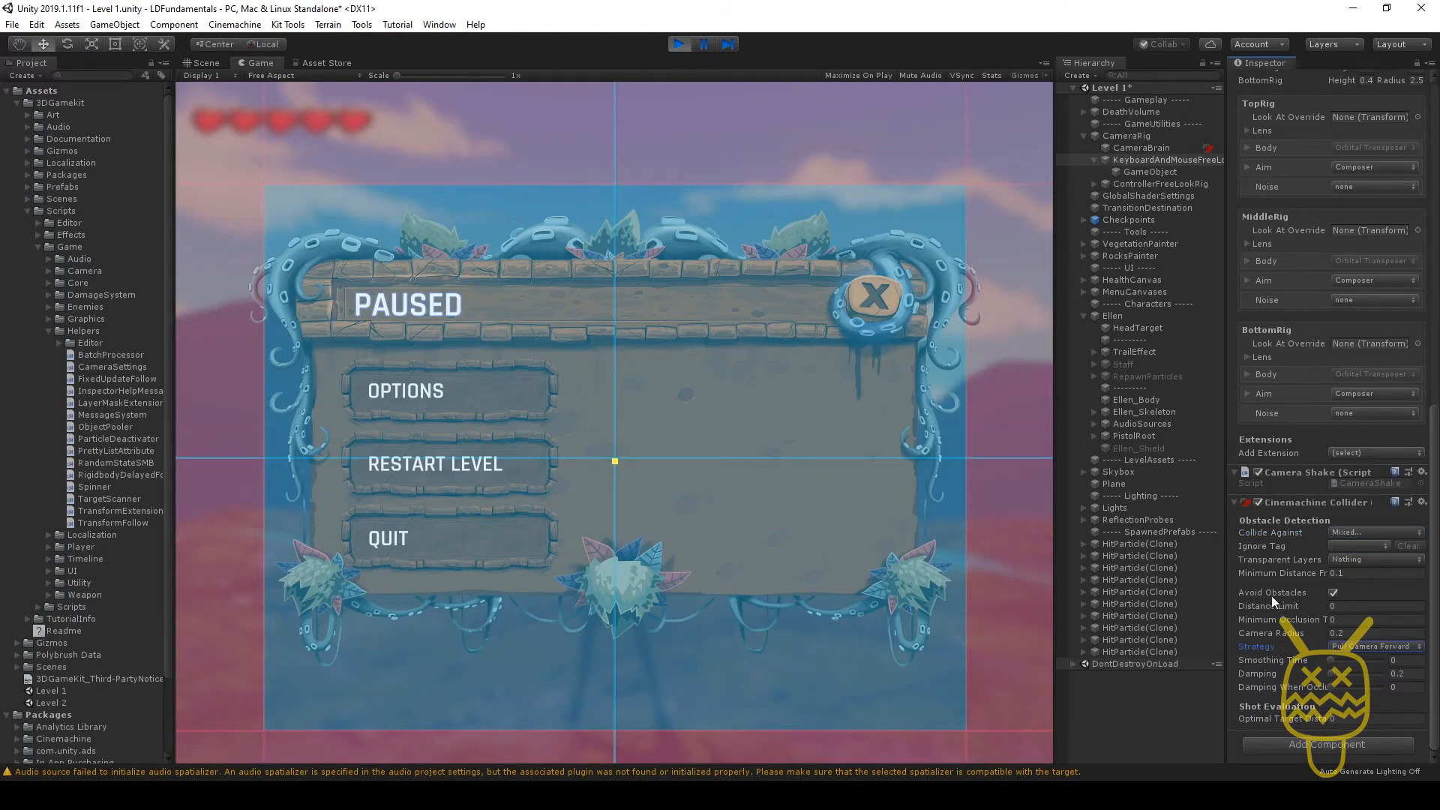
{"action": "scroll", "coordinate": [1272, 565], "scroll_direction": "up", "scroll_amount": 3}
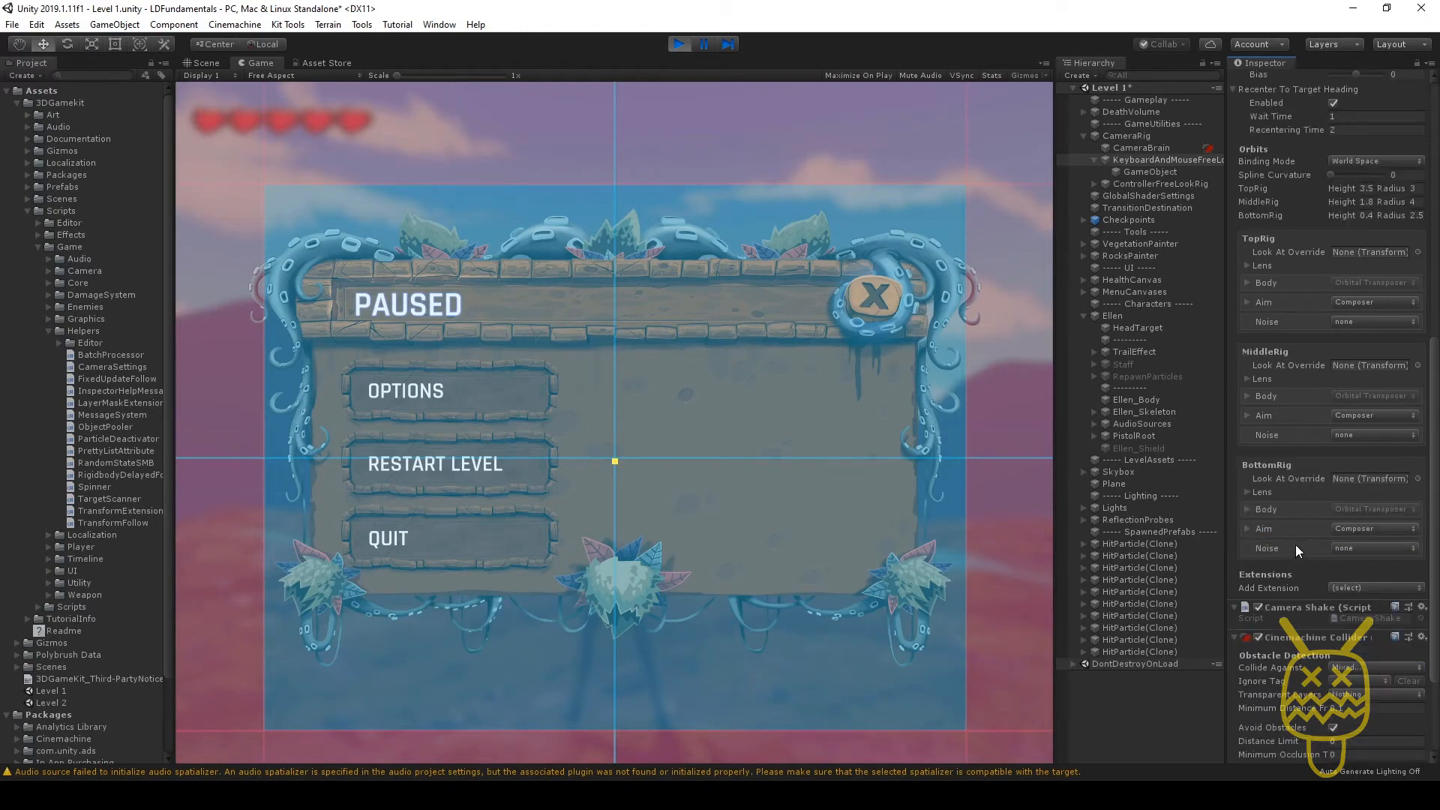
{"action": "scroll", "coordinate": [1296, 544], "scroll_direction": "up", "scroll_amount": 4}
{"action": "scroll", "coordinate": [1297, 543], "scroll_direction": "up", "scroll_amount": 4}
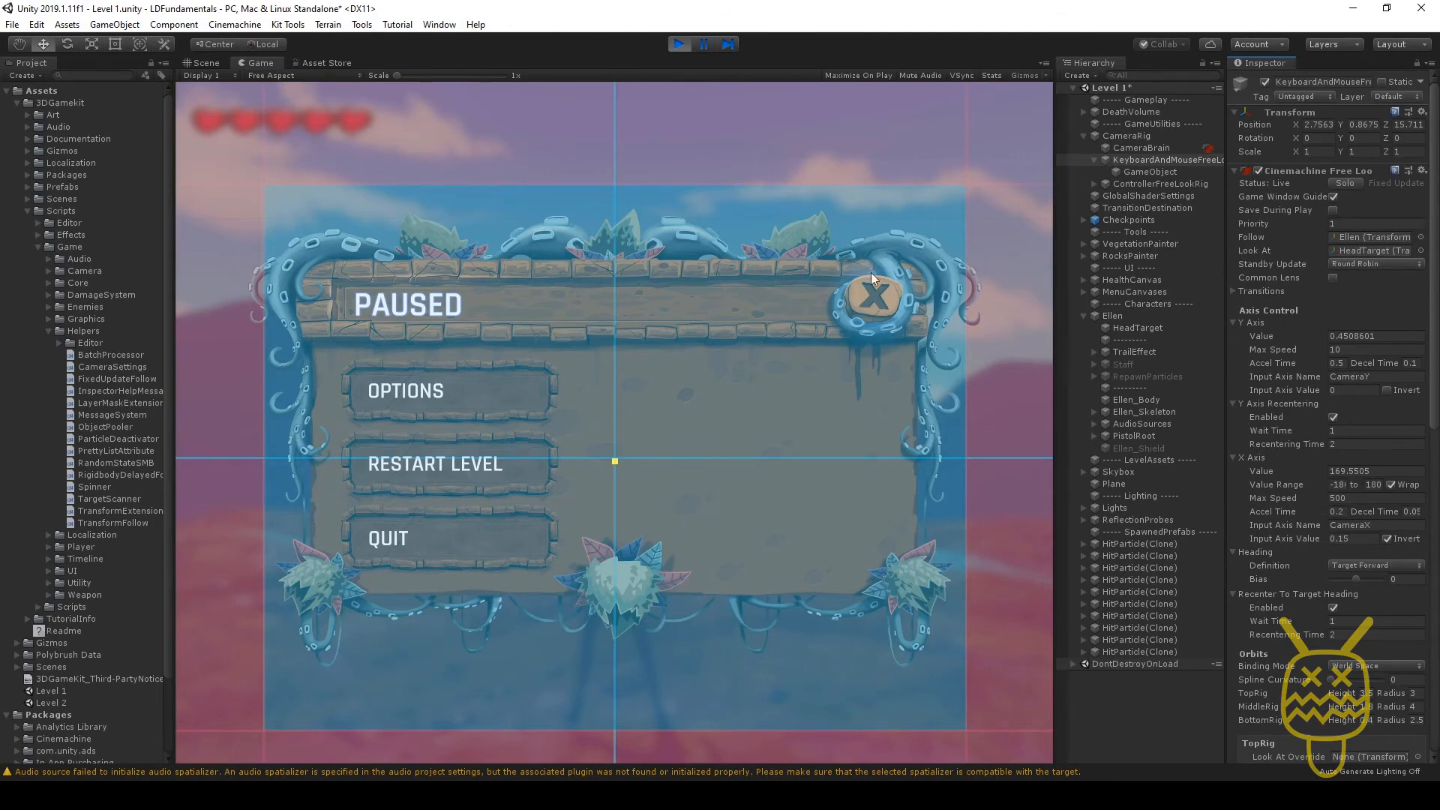
- Focus the Game view and close the PAUSED menu so the camera follows Ellen again
{"action": "left_click", "coordinate": [616, 458]}
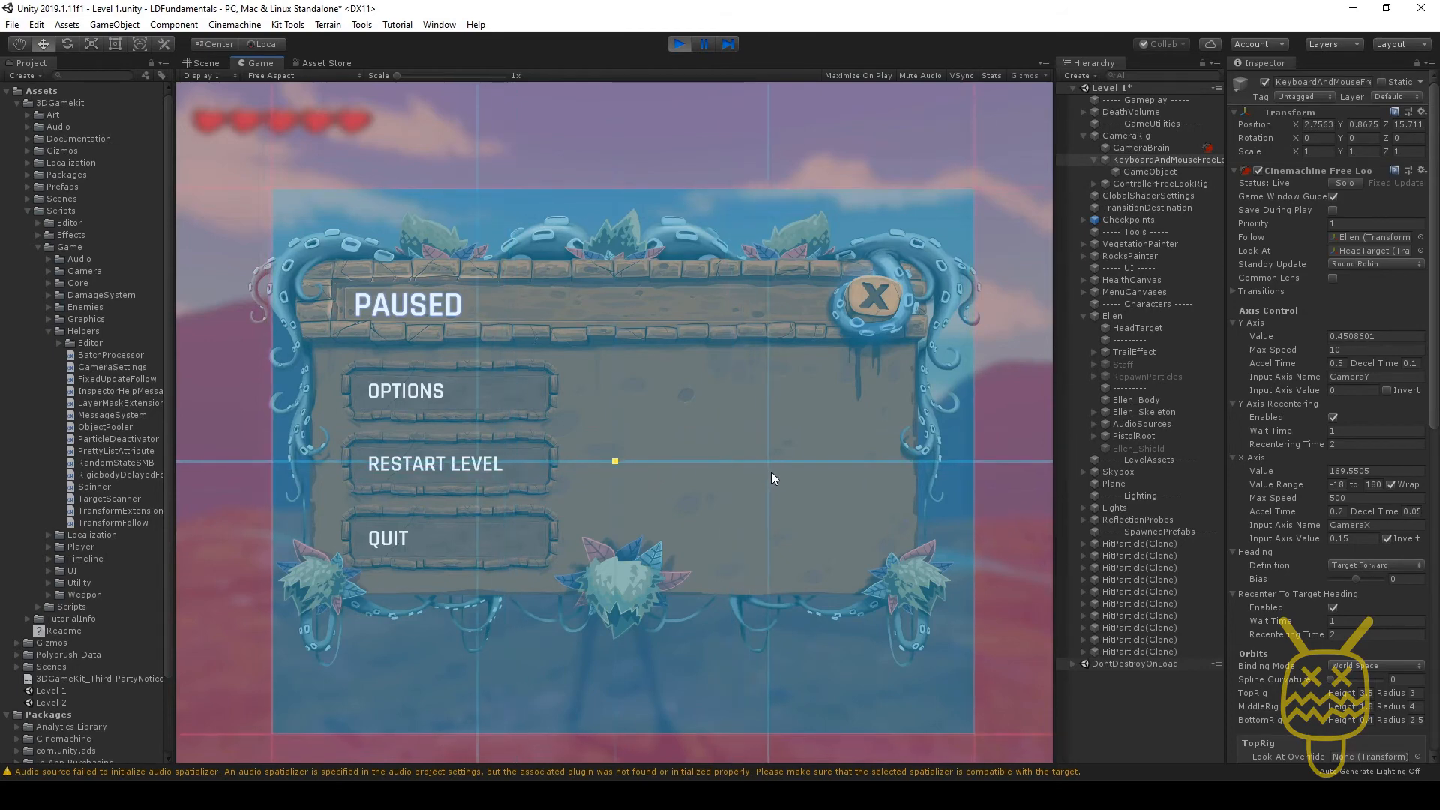
{"action": "left_click", "coordinate": [859, 280]}
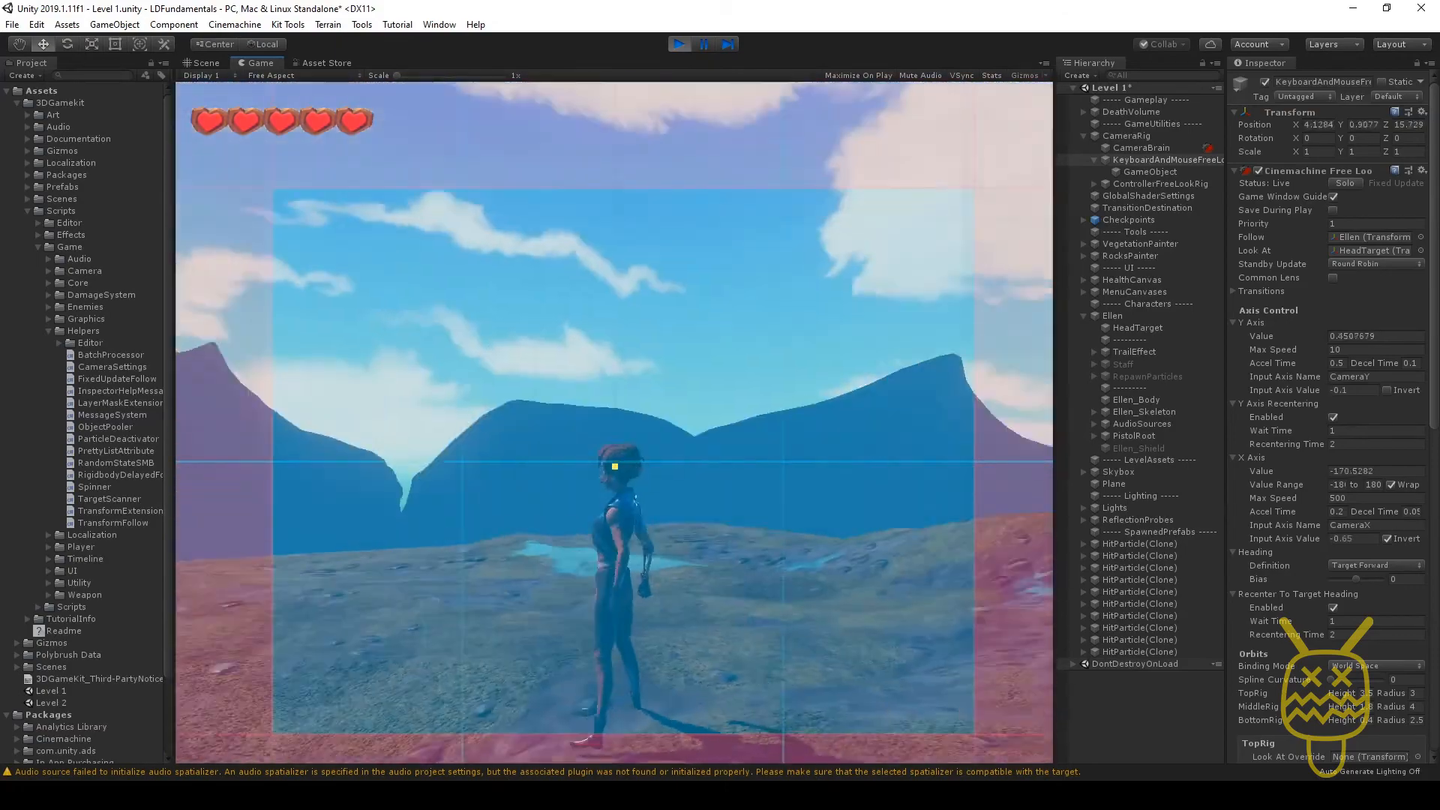
- Pause, view the free-look rig and CameraBrain settings, then resume play
{"action": "key", "text": "Escape"}
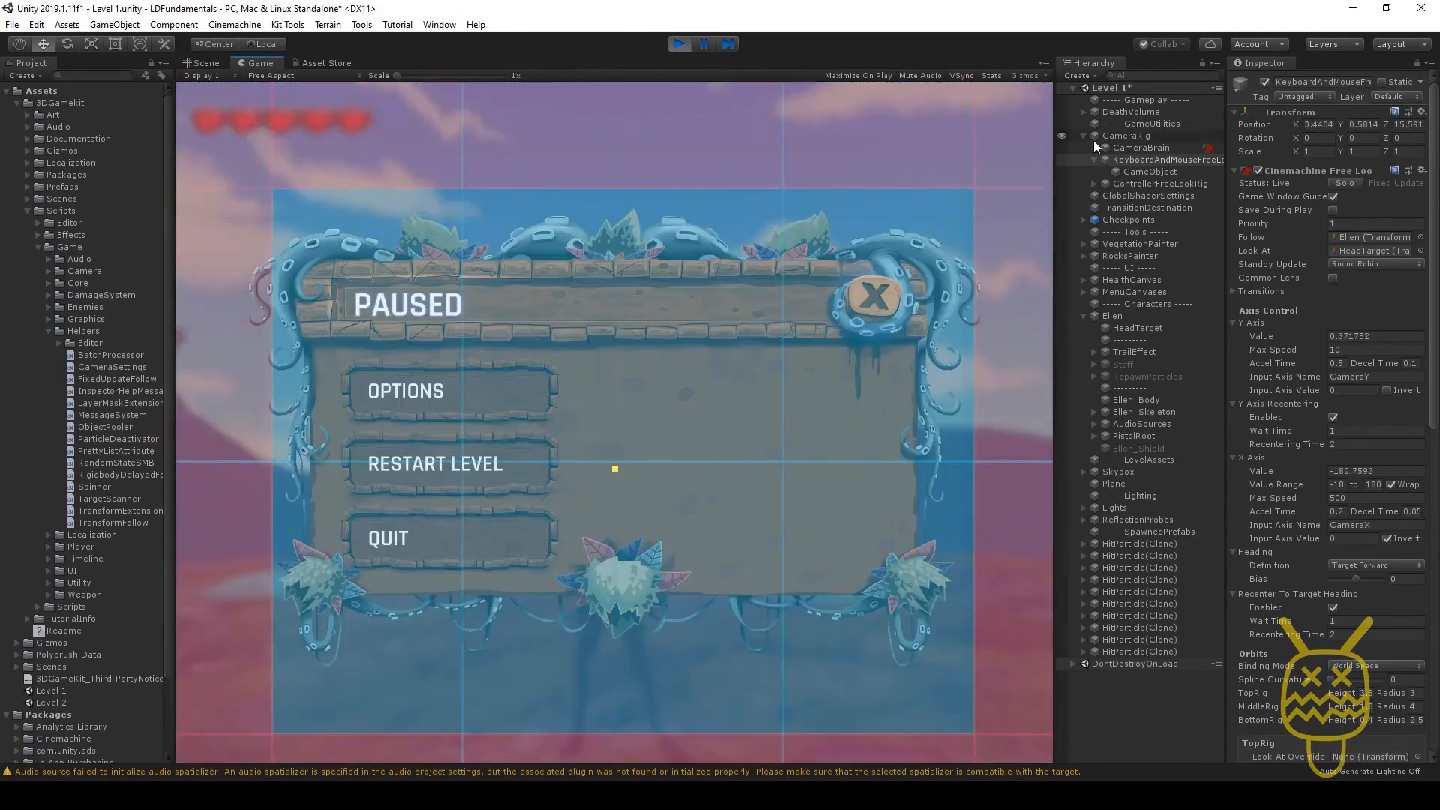
{"action": "left_click", "coordinate": [1162, 161]}
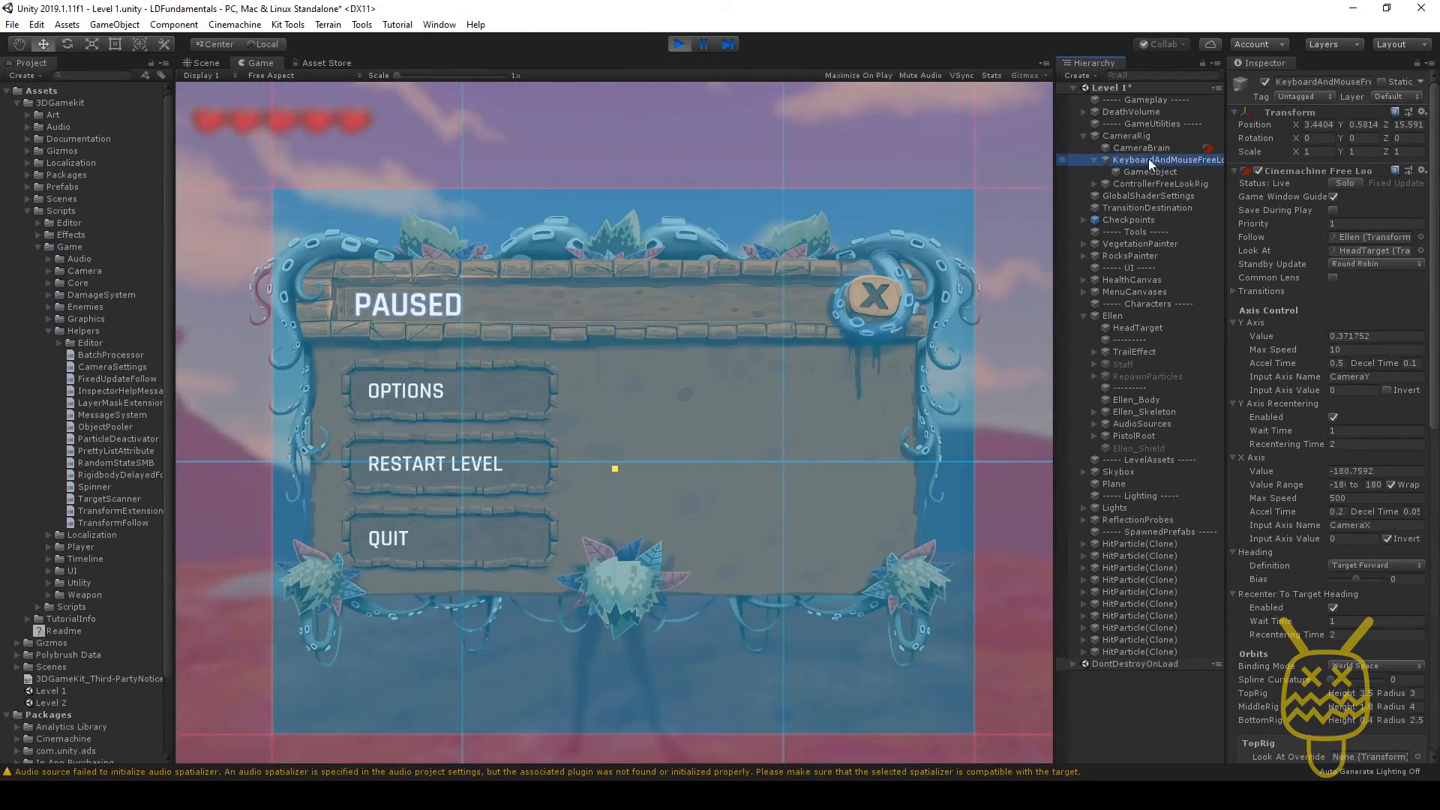
{"action": "left_click", "coordinate": [1140, 147]}
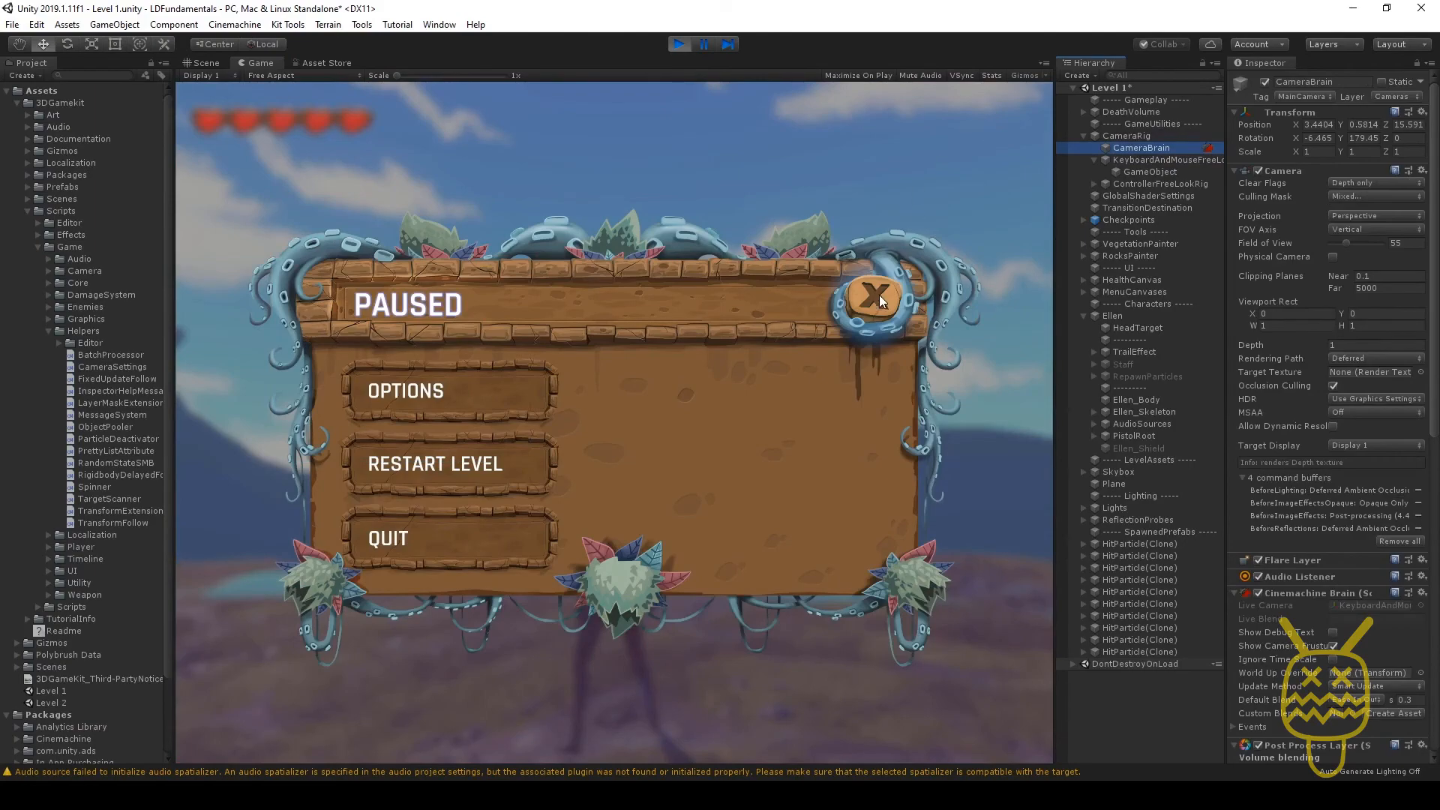
{"action": "left_click", "coordinate": [880, 294]}
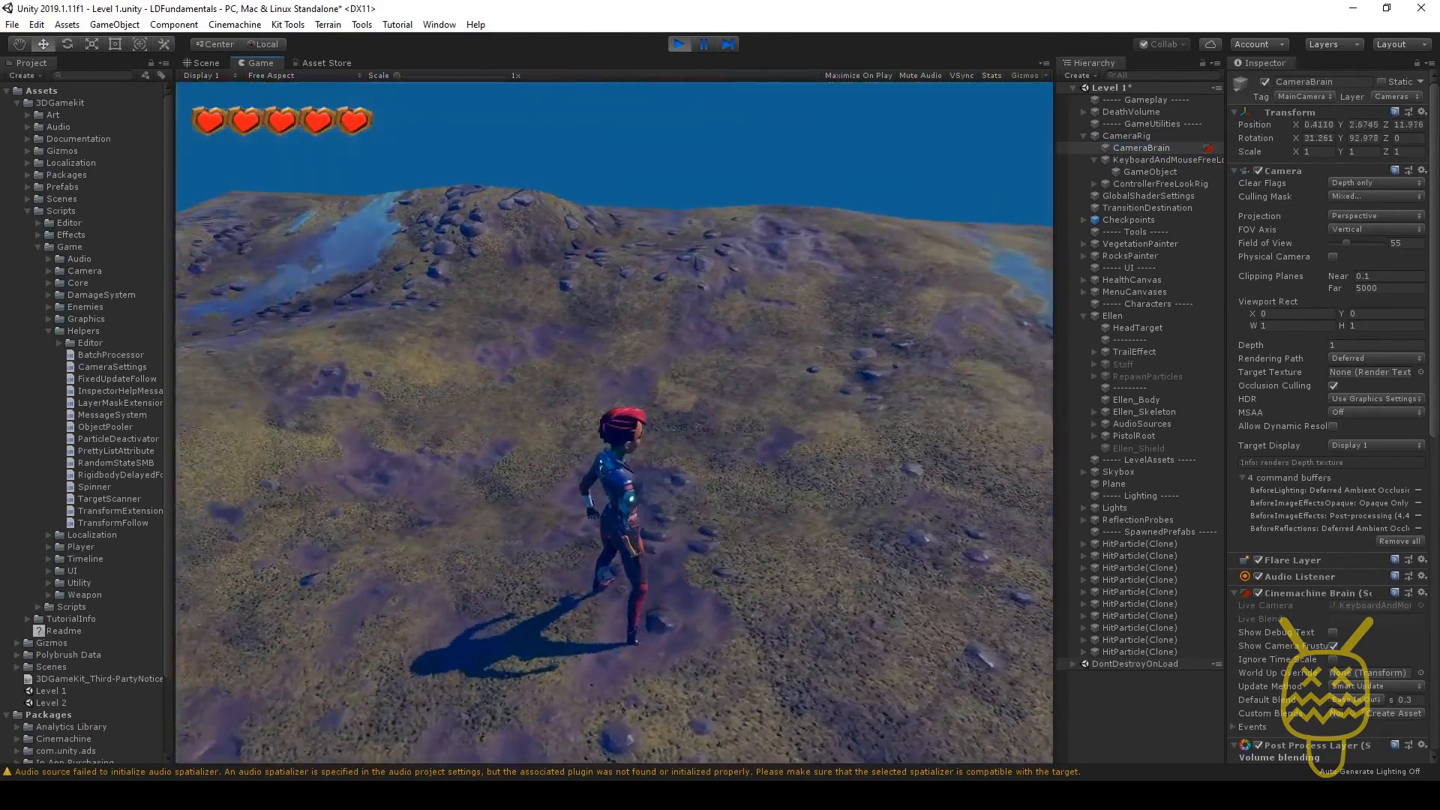
- Run Ellen across the terrain and orbit the camera behind her facing the cliffs
{"action": "key", "text": "w"}
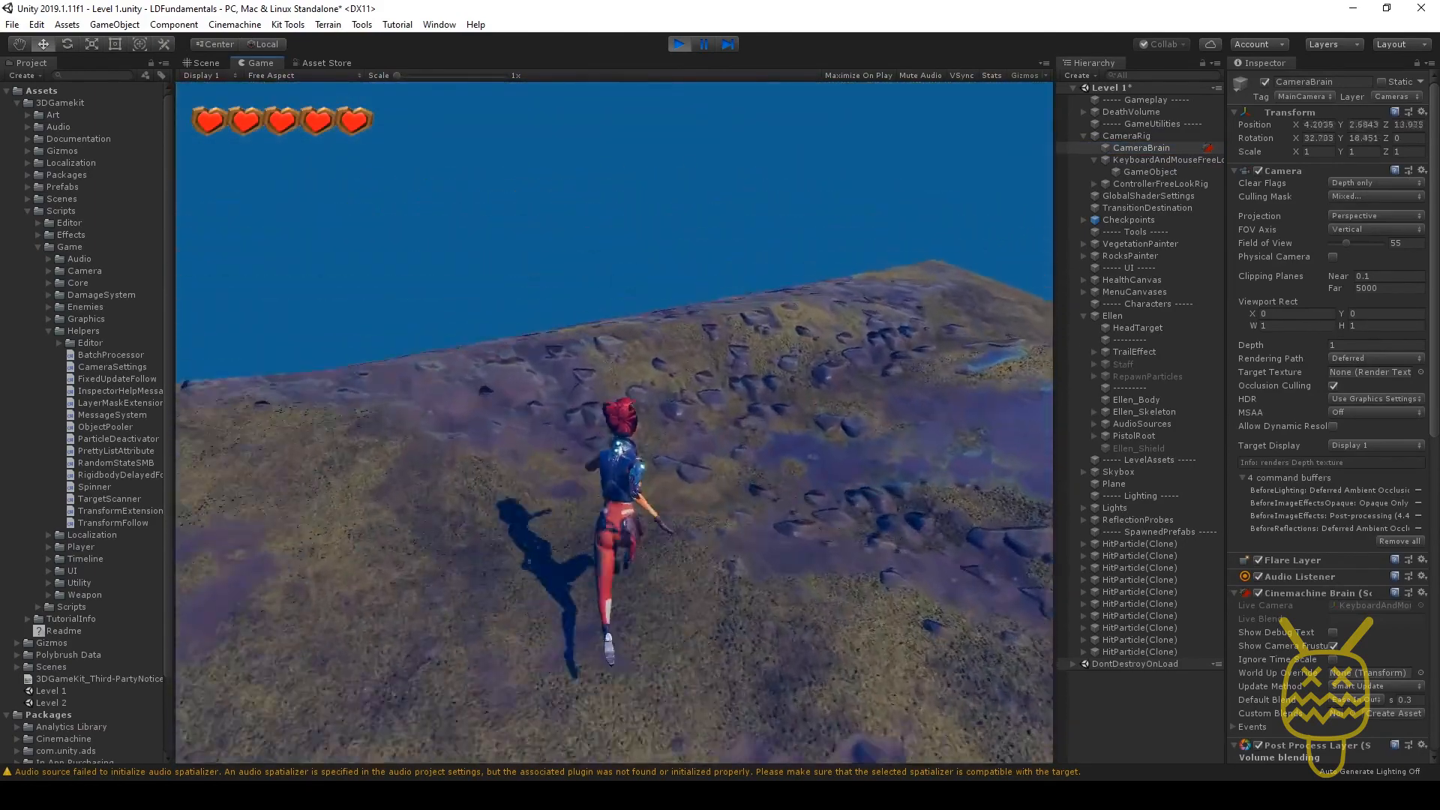
{"action": "key", "text": "w"}
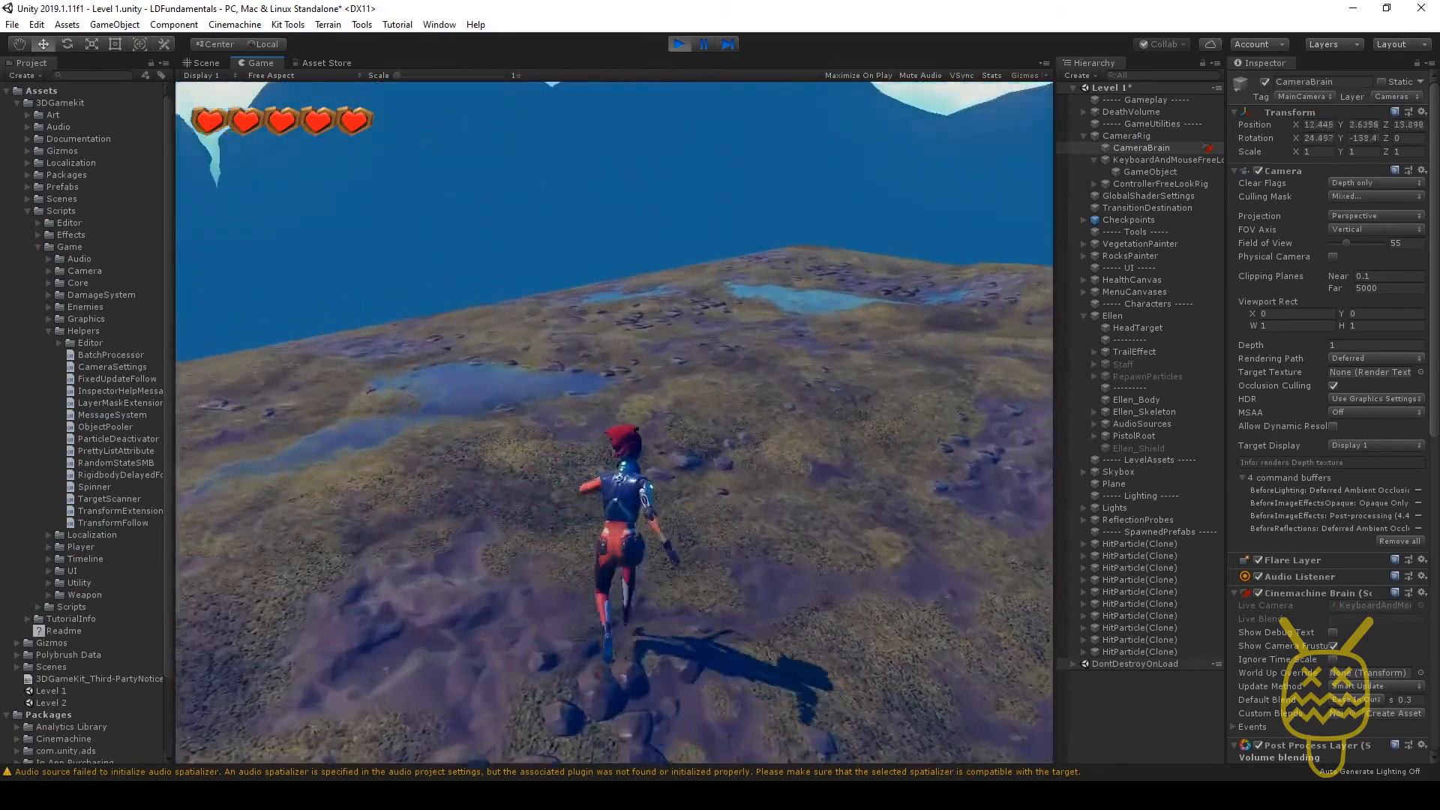
{"action": "key", "text": "w"}
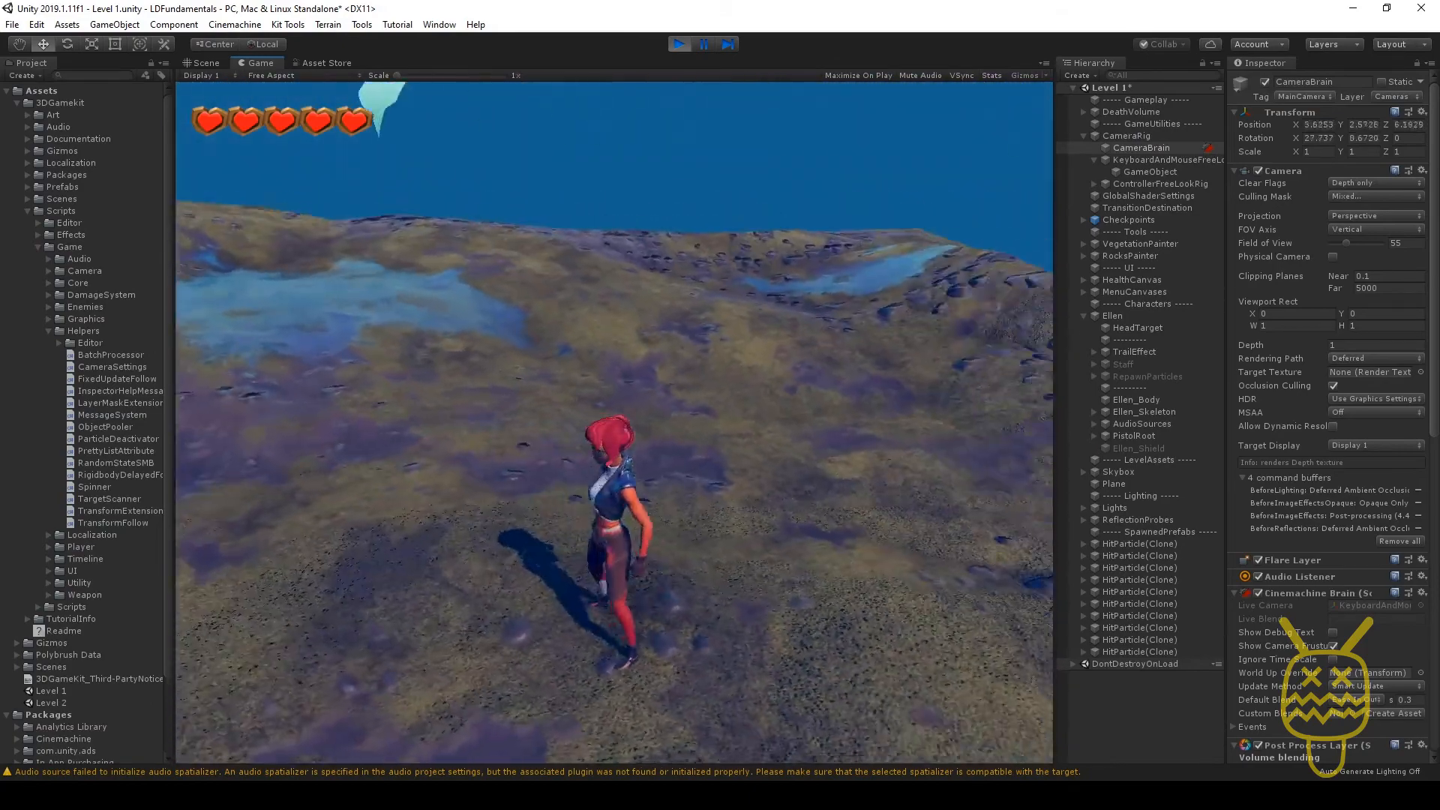
{"action": "left_click_drag", "start_coordinate": [607, 450], "coordinate": [788, 450]}
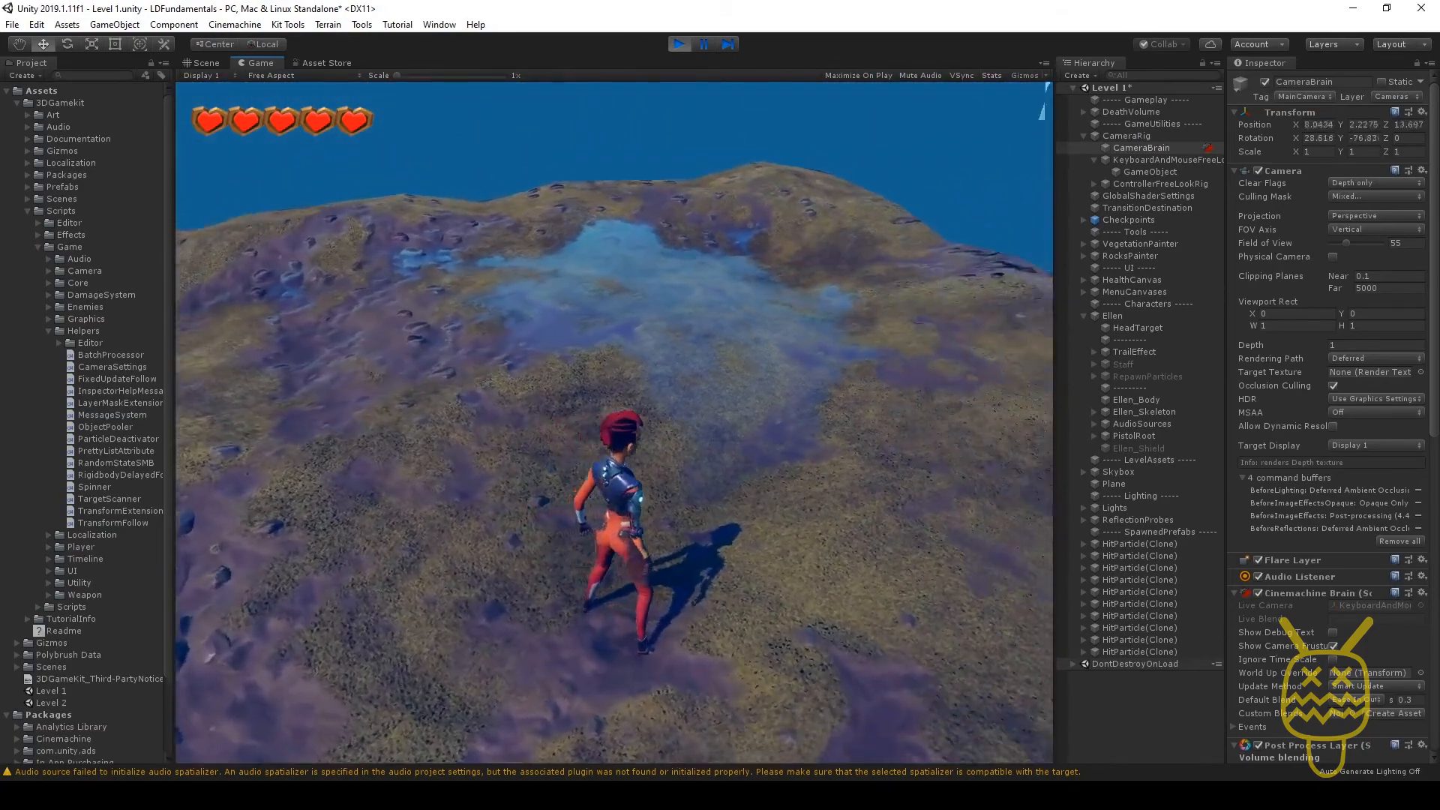
{"action": "left_click_drag", "start_coordinate": [607, 337], "coordinate": [608, 506]}
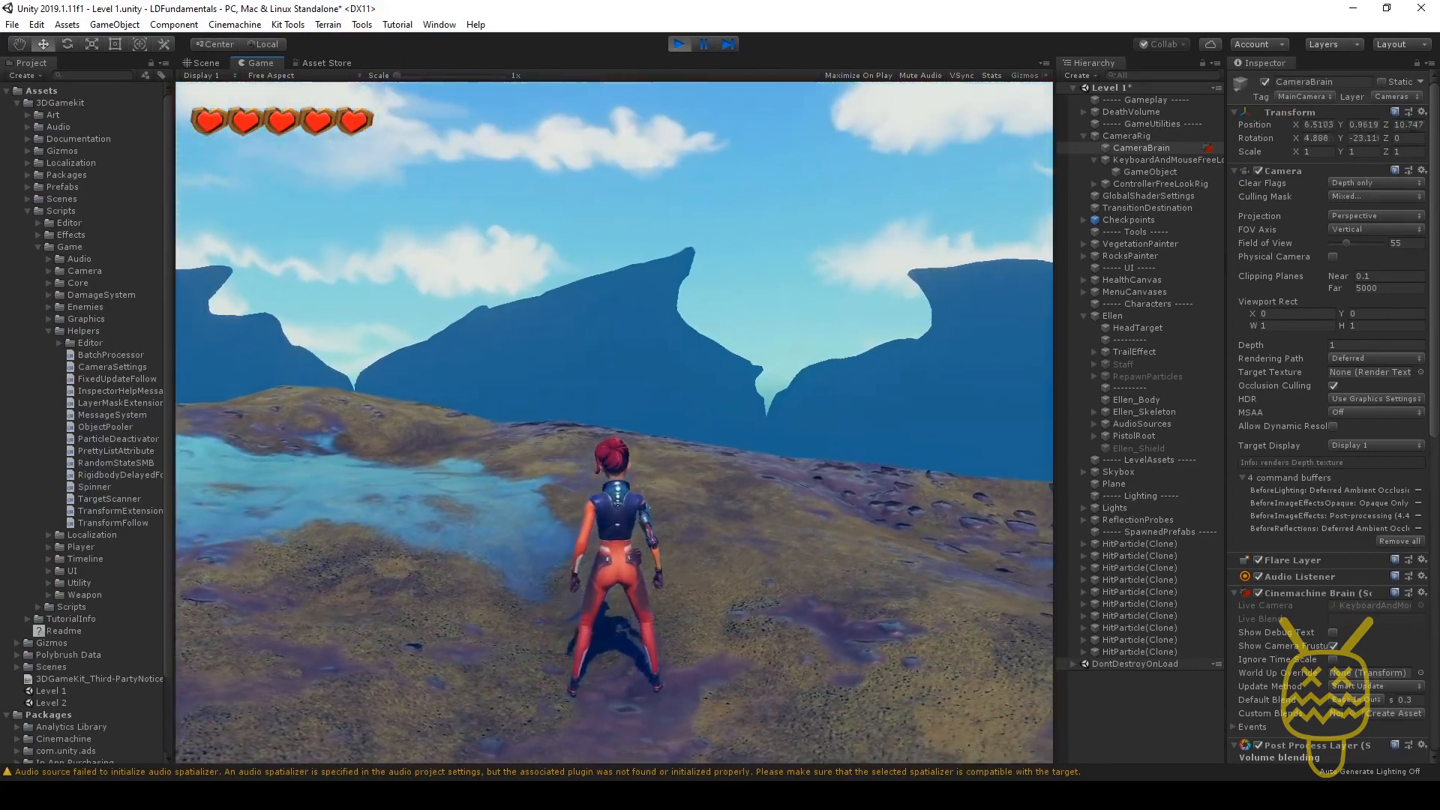